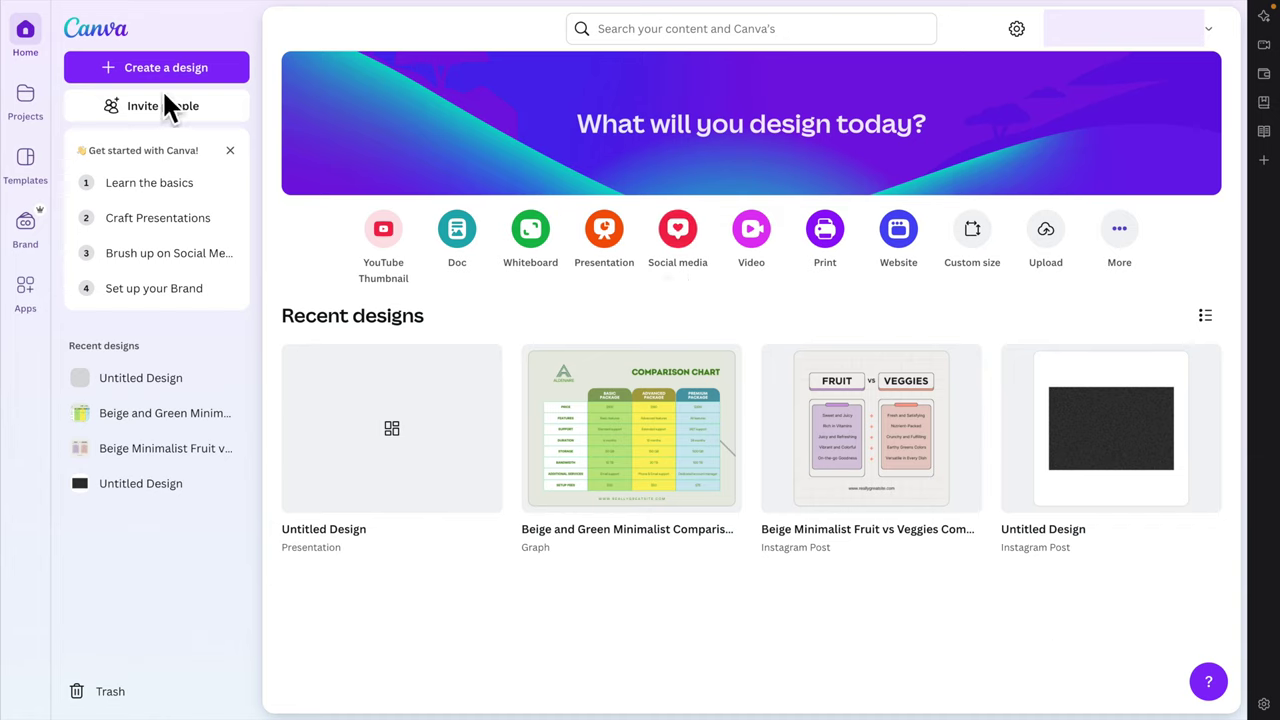
# - Create a new blank Presentation (16:9) design from Create a design
pyautogui.click(205, 78)
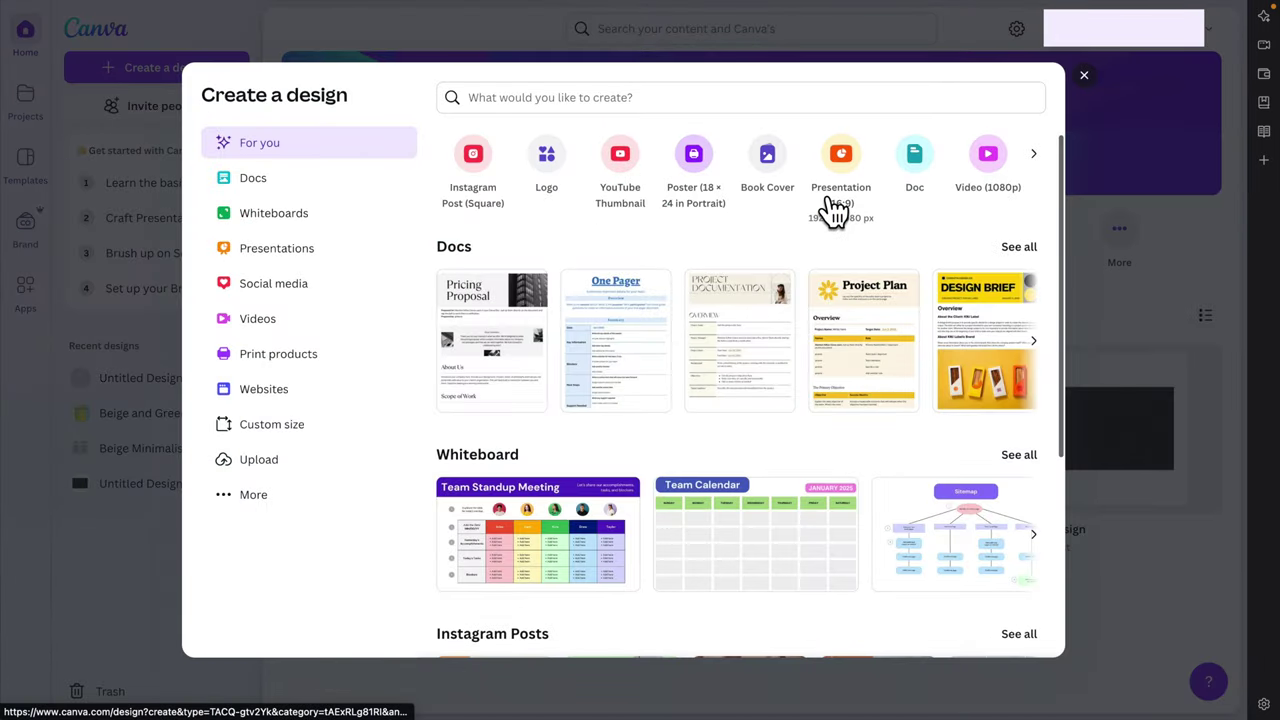
pyautogui.click(842, 165)
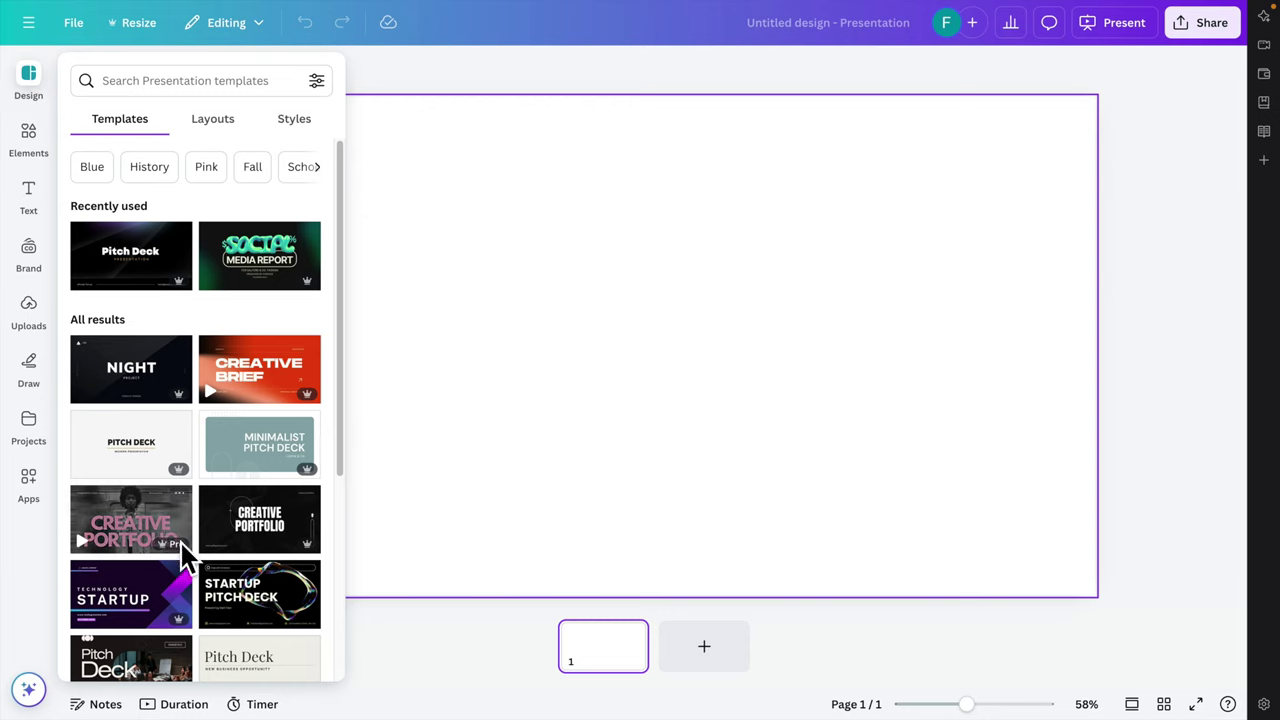
# - Search templates for 'dark' and apply the Pitch Deck's Solution 1–3 page to page 1
pyautogui.scroll(-4, 230, 480)
pyautogui.scroll(4, 209, 400)
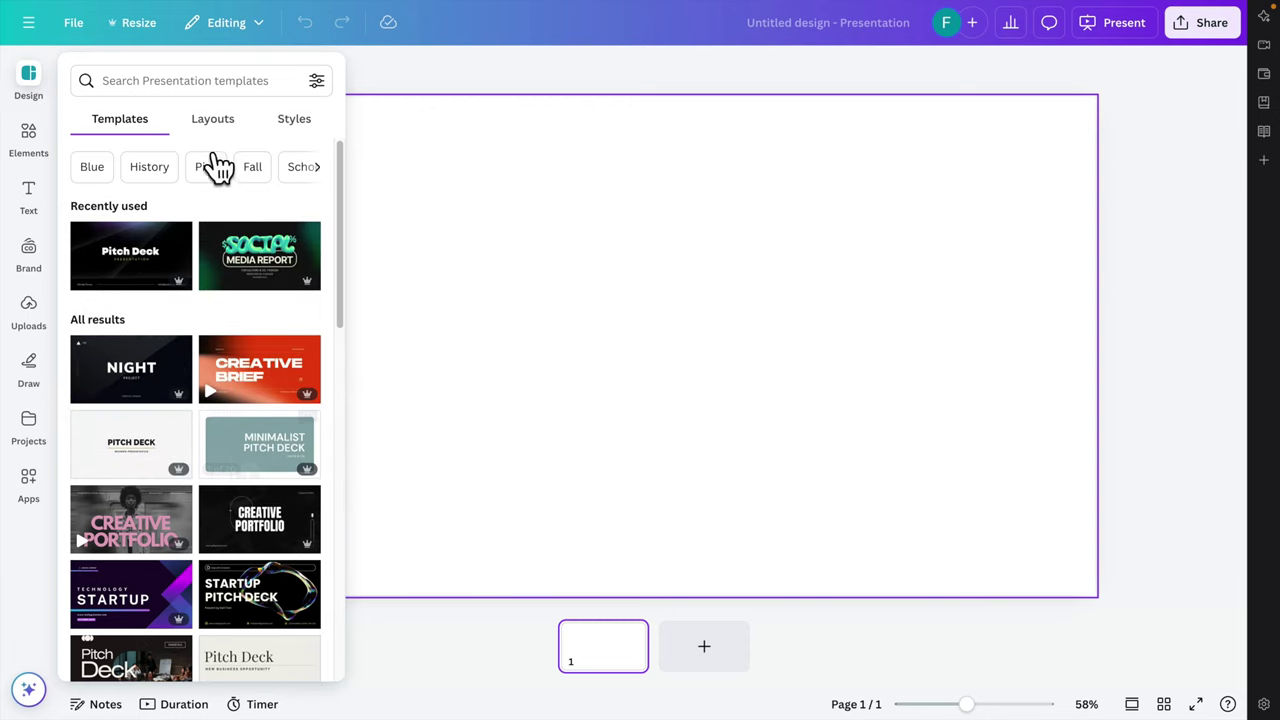
pyautogui.click(158, 88)
pyautogui.write('dark')
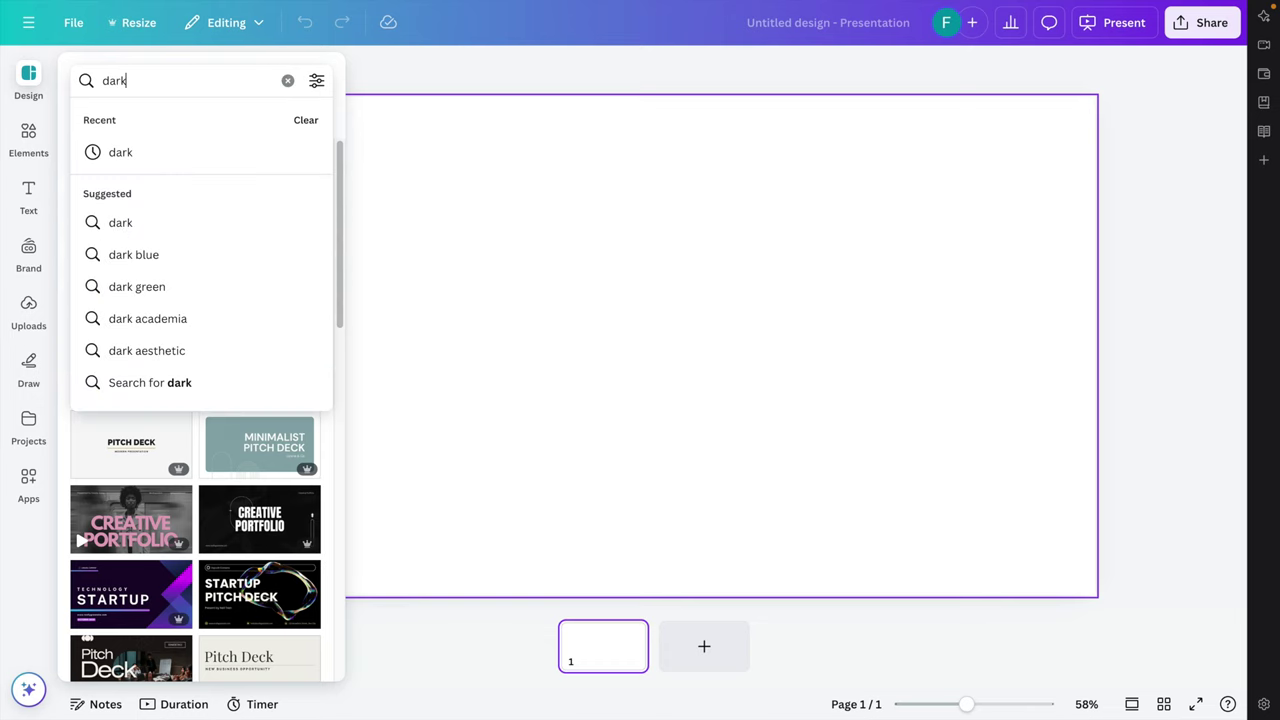
pyautogui.press('Return')
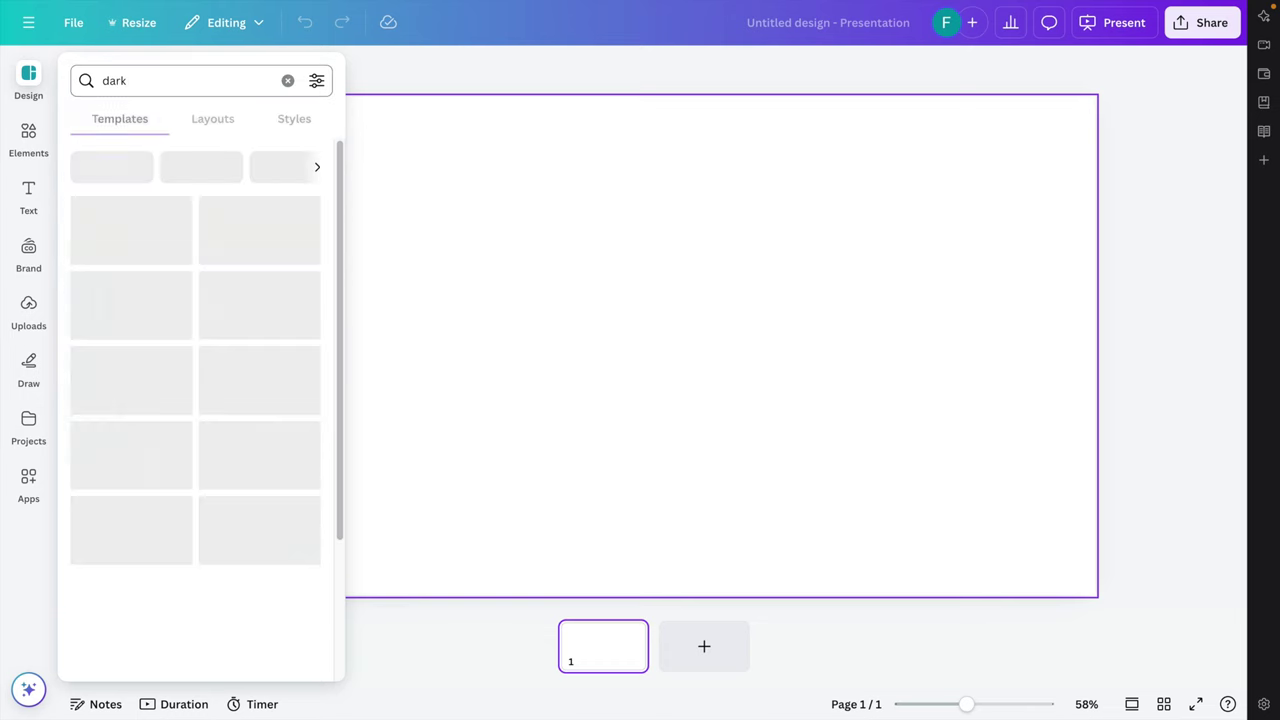
pyautogui.scroll(-2, 197, 505)
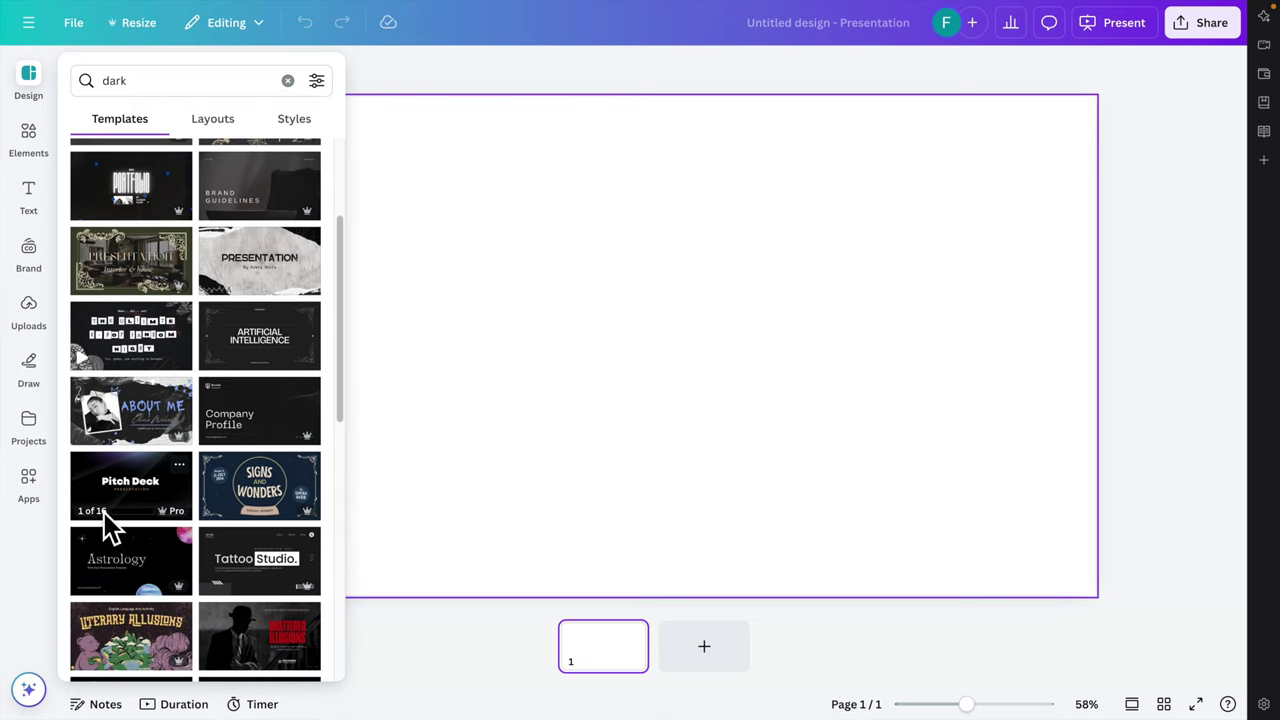
pyautogui.click(155, 497)
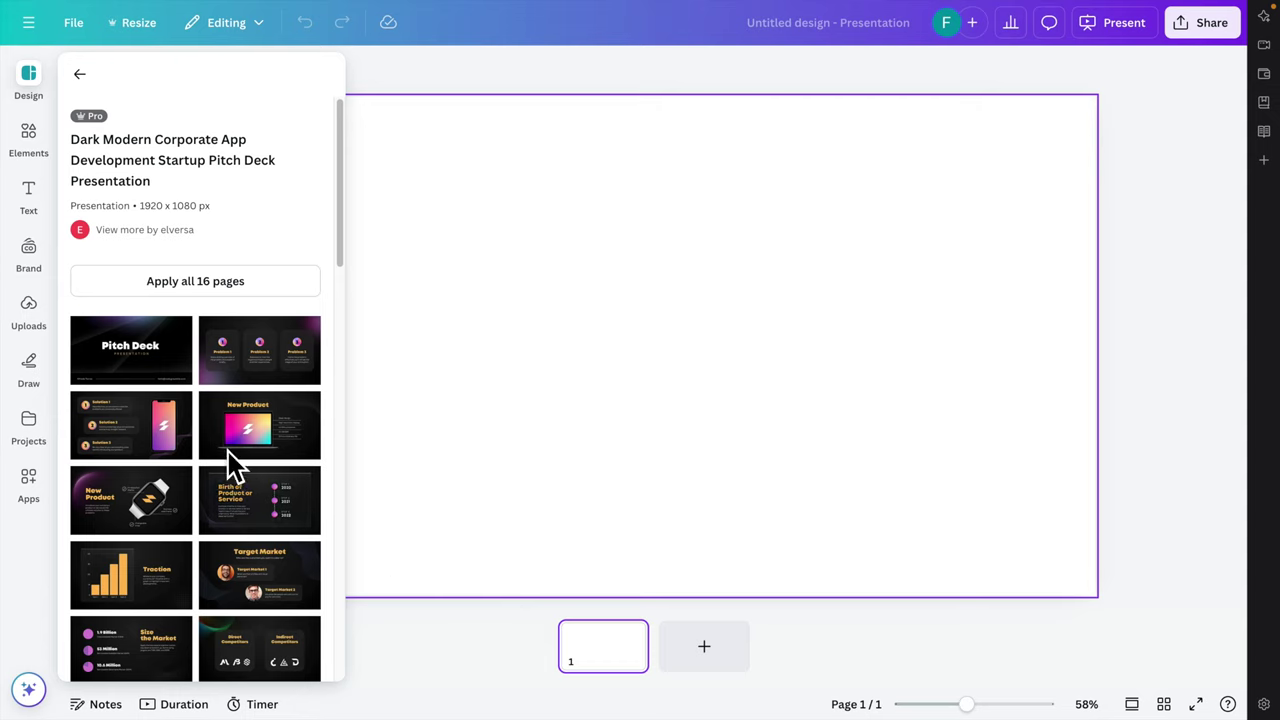
pyautogui.click(129, 443)
pyautogui.click(830, 478)
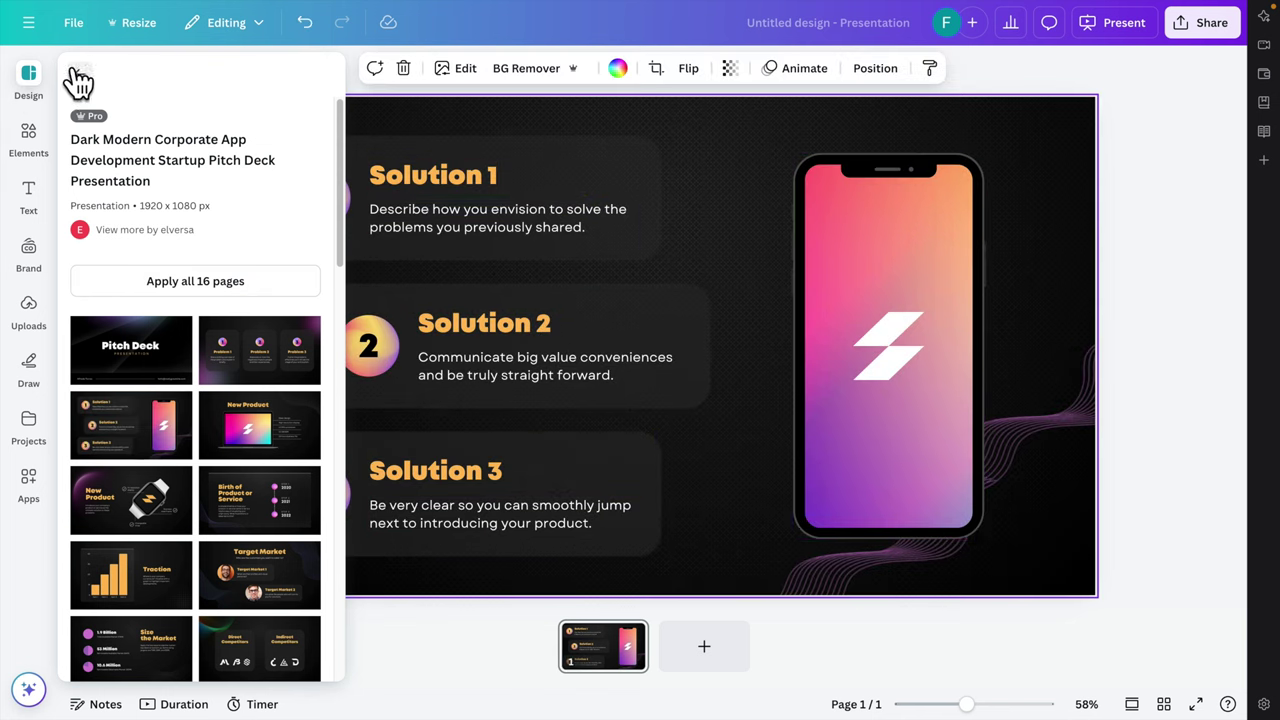
# - Back out of the Pitch Deck template details to the 'dark' search results
pyautogui.click(78, 76)
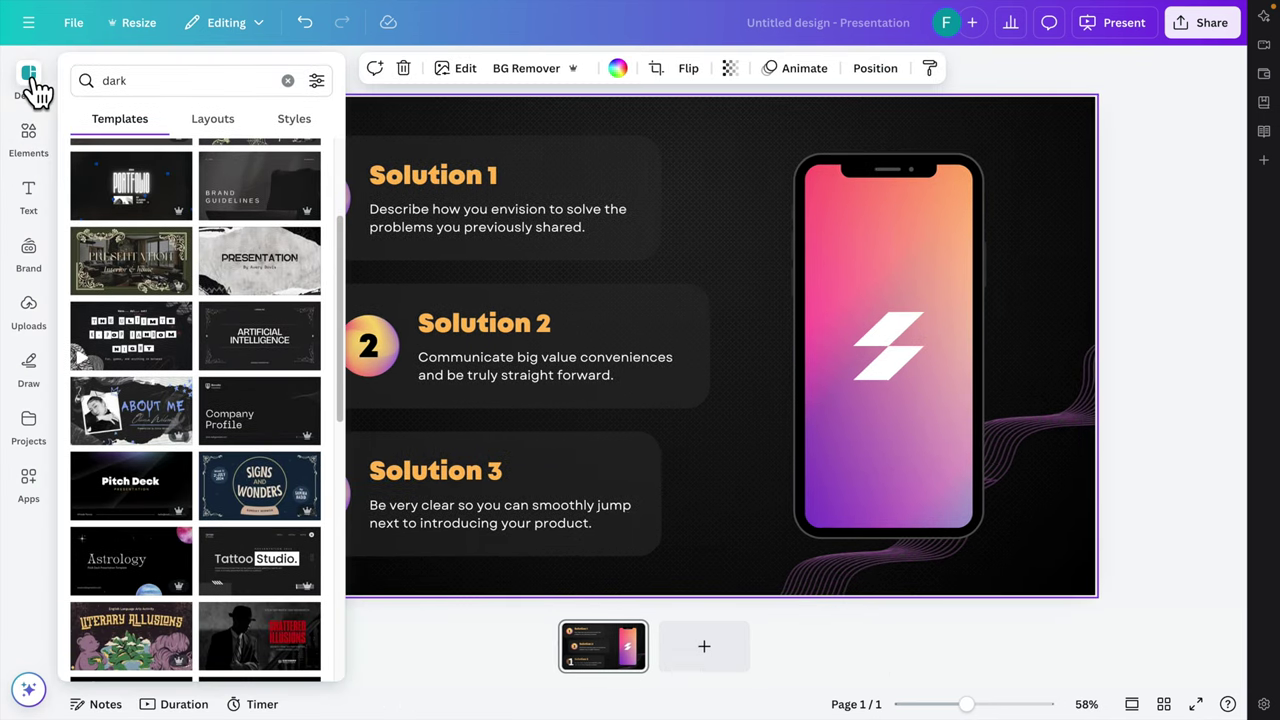
pyautogui.click(30, 82)
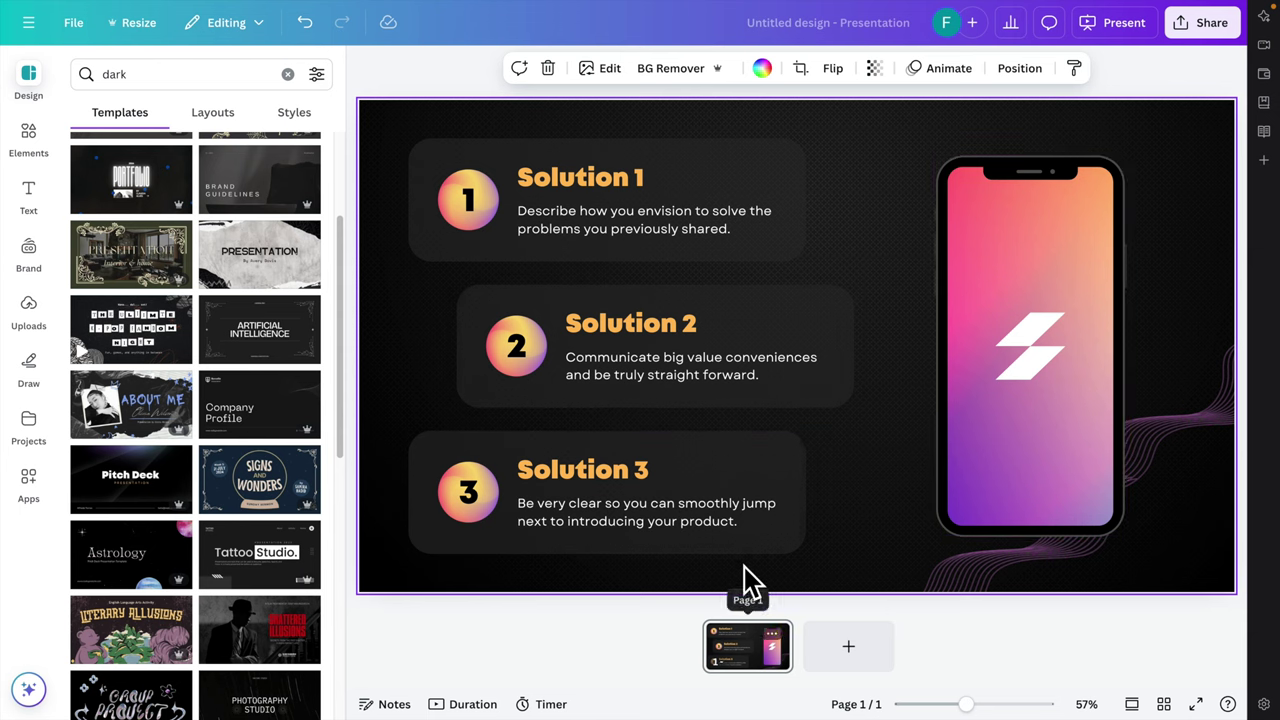
# - Duplicate the Solution slide three times so there are four identical pages
pyautogui.rightClick(760, 652)
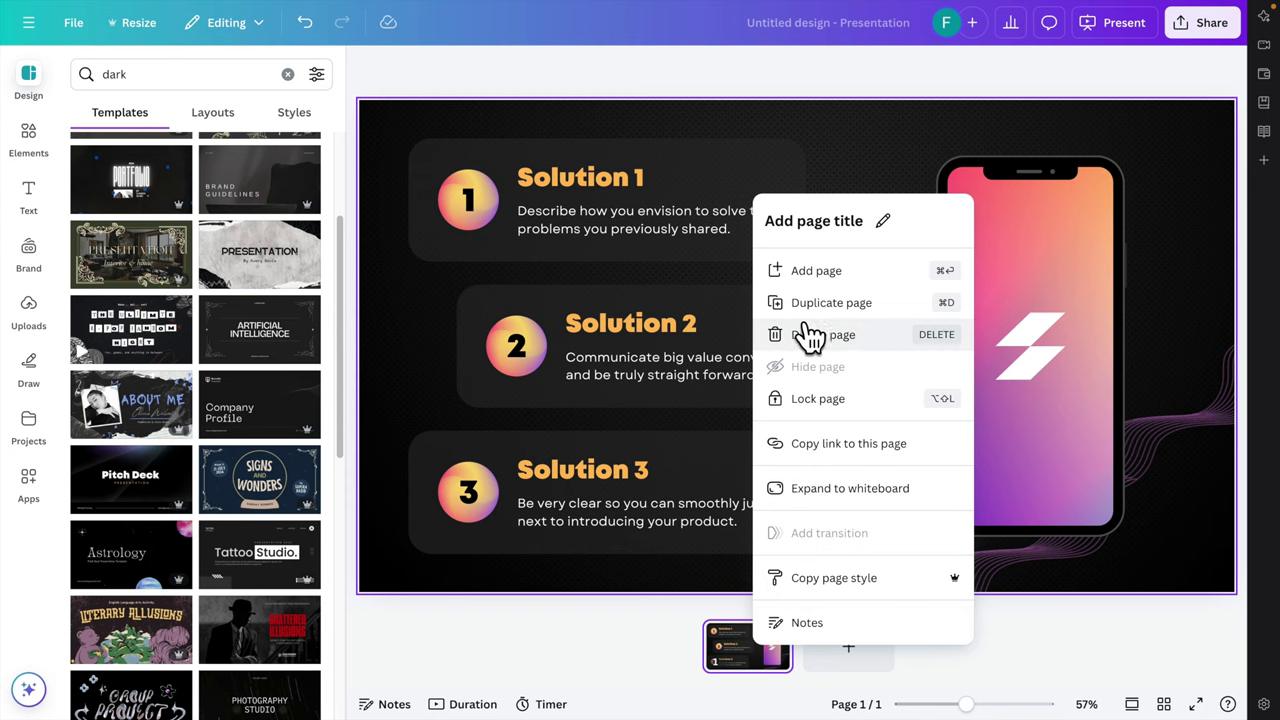
pyautogui.click(878, 316)
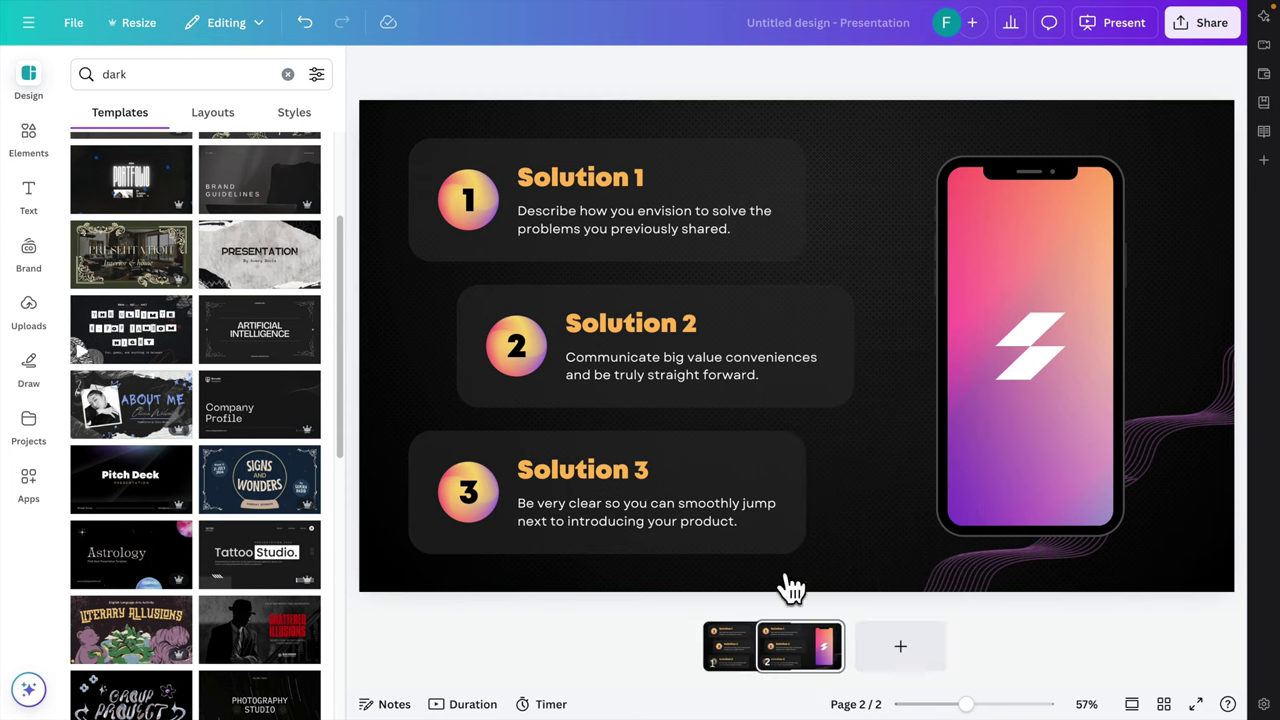
pyautogui.rightClick(805, 655)
pyautogui.click(890, 302)
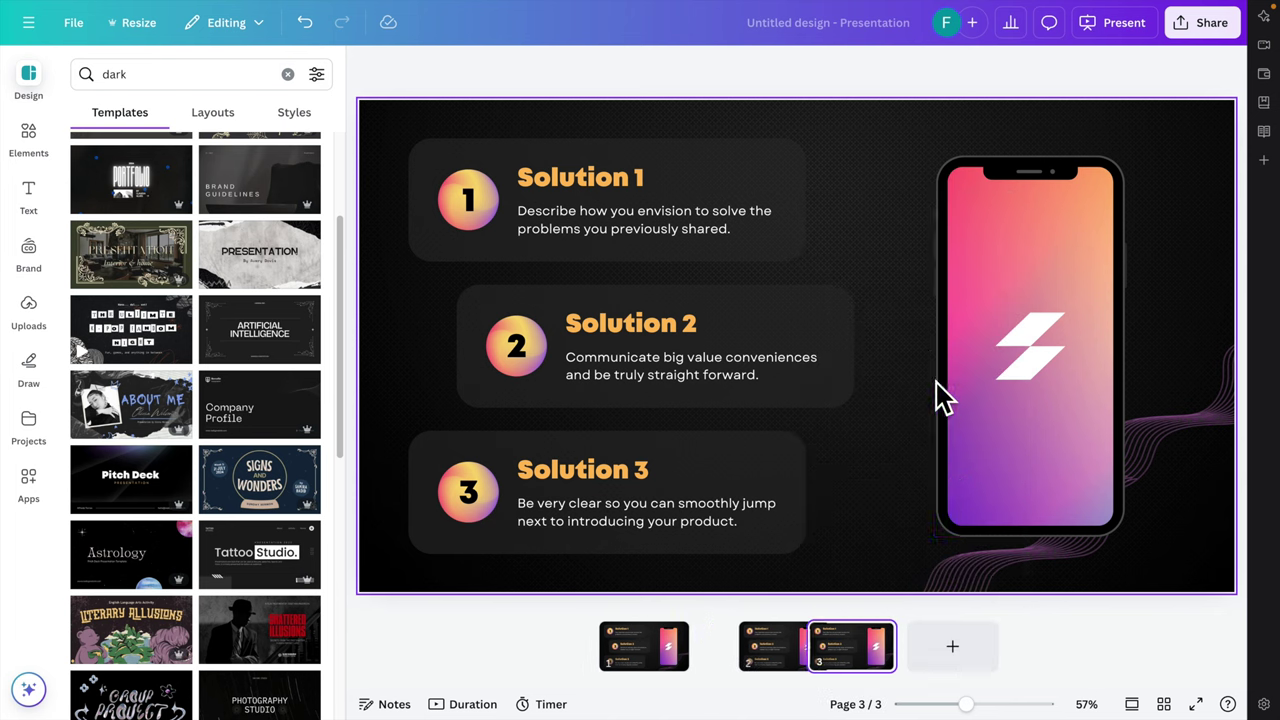
pyautogui.rightClick(835, 657)
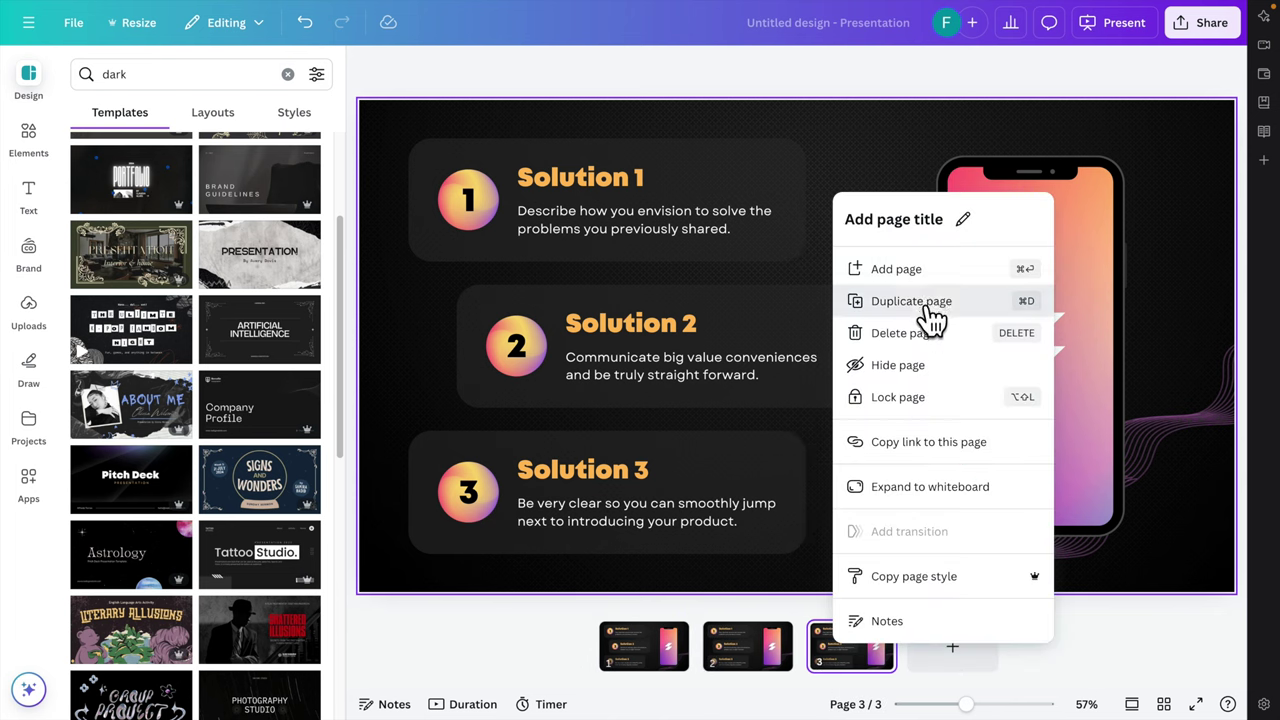
pyautogui.click(931, 304)
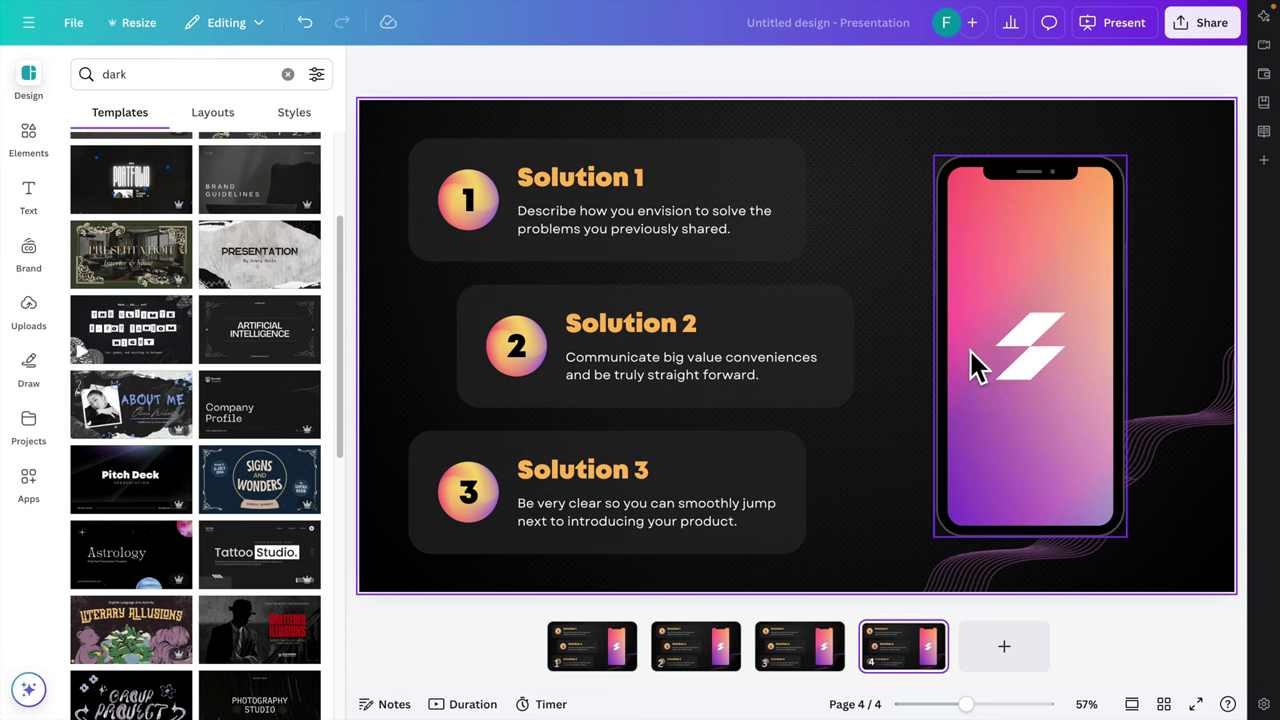
# - Delete all three Solution boxes and their number circles from page 1
pyautogui.click(605, 658)
pyautogui.moveTo(851, 571); pyautogui.dragTo(521, 176)
pyautogui.press('Delete')
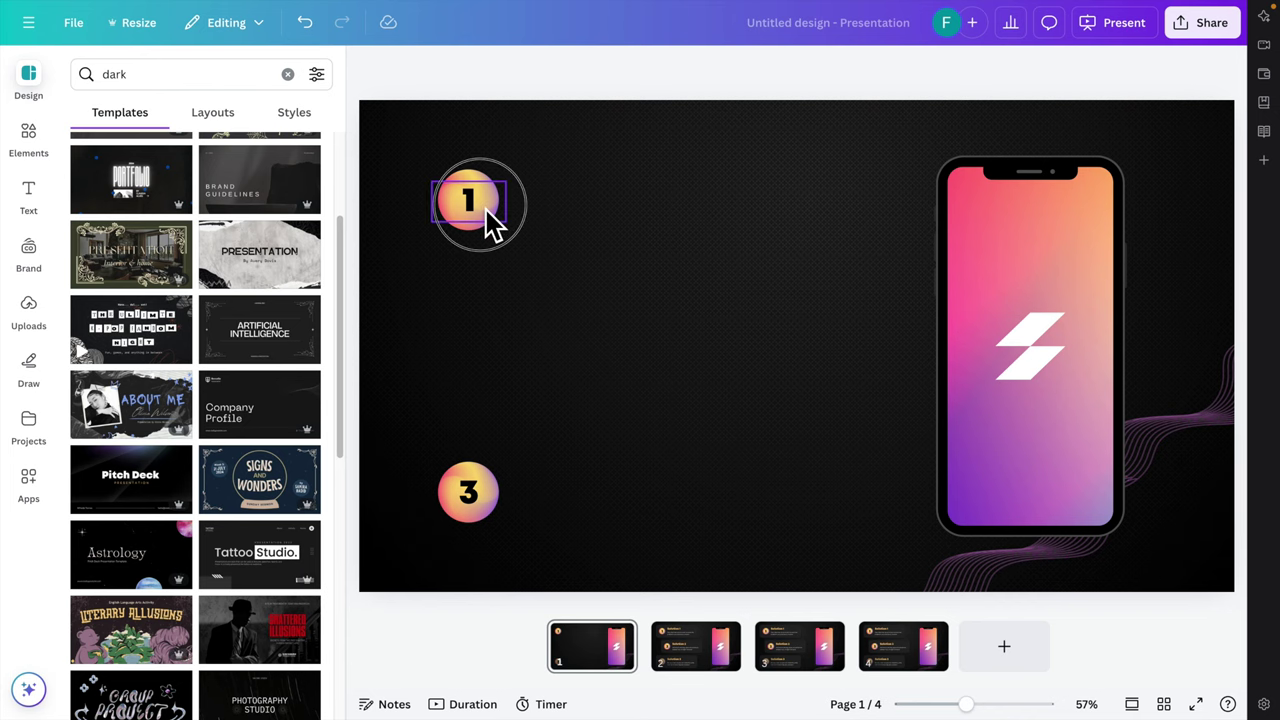
pyautogui.click(491, 222)
pyautogui.moveTo(389, 134); pyautogui.dragTo(563, 543)
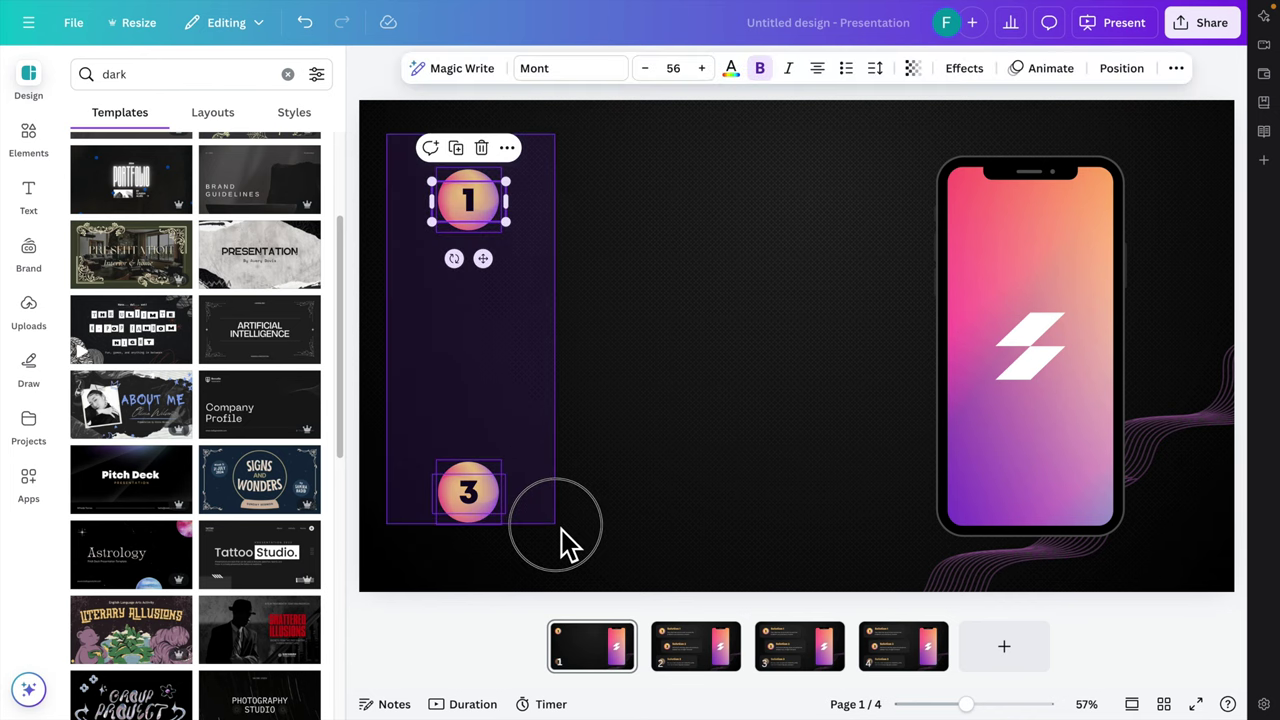
pyautogui.press('Delete')
# - Delete the Solution 2 and Solution 3 boxes from page 2
pyautogui.click(686, 650)
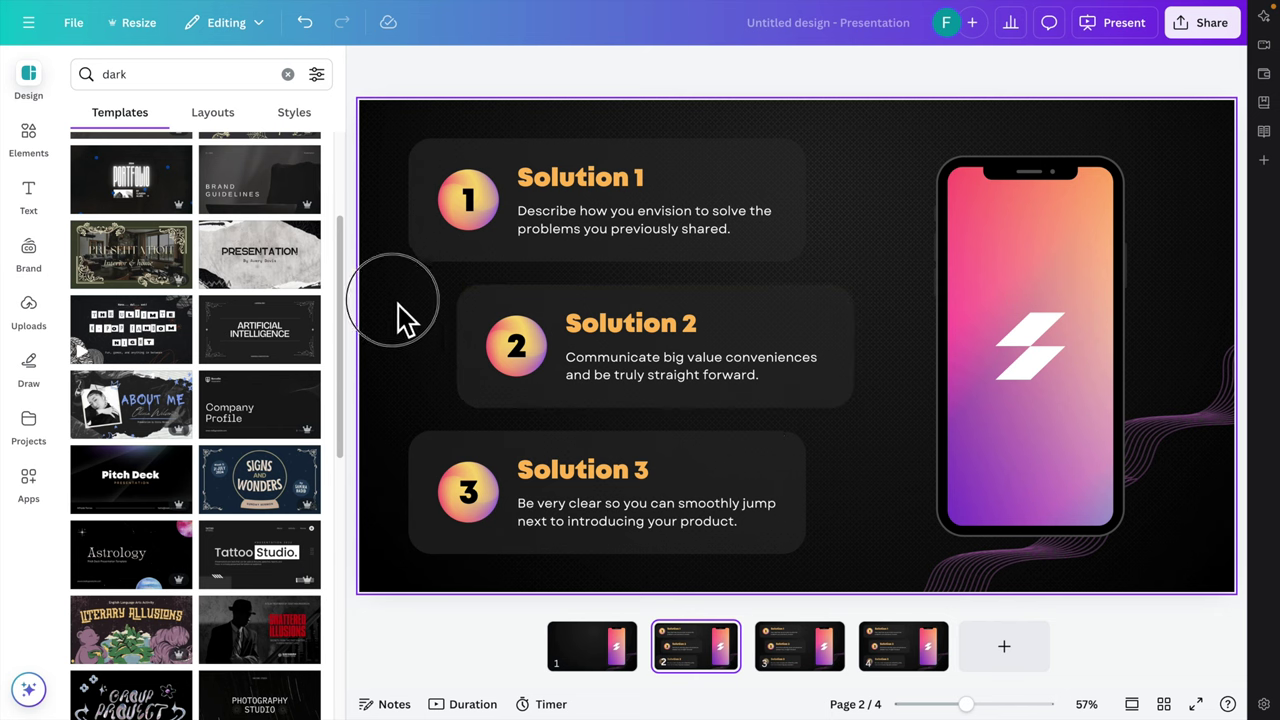
pyautogui.moveTo(397, 316); pyautogui.dragTo(835, 557)
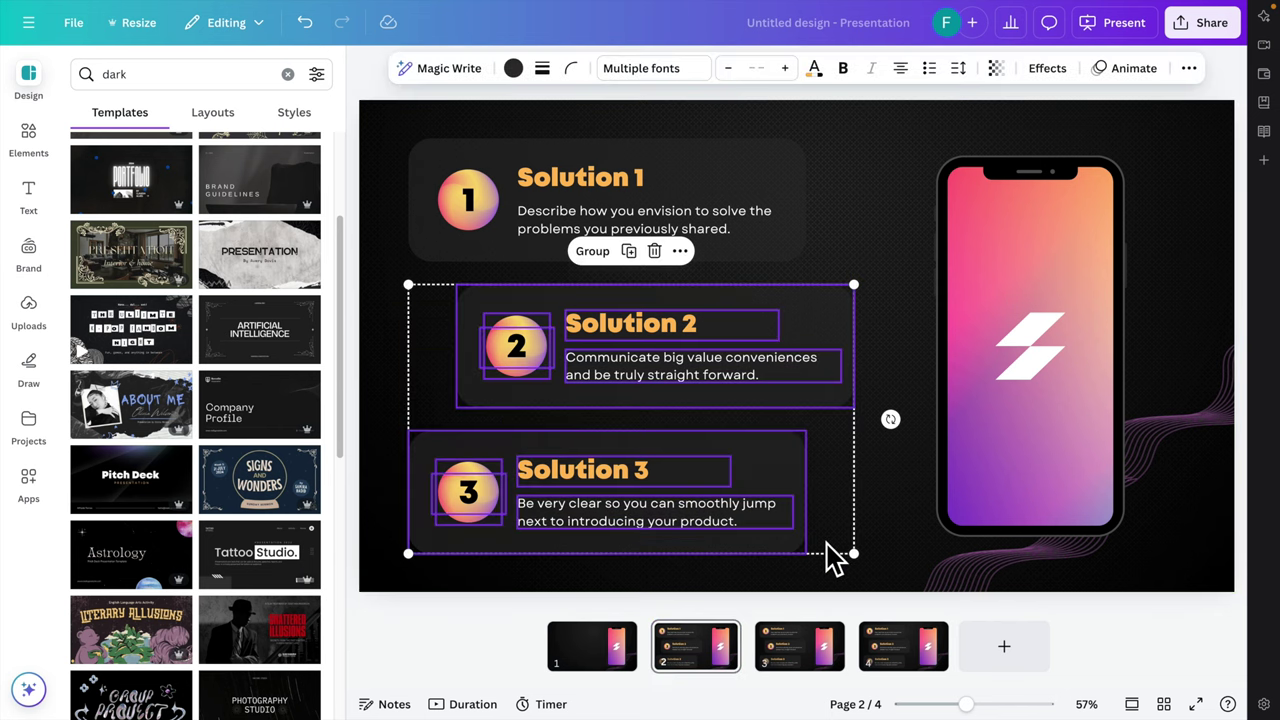
pyautogui.press('Delete')
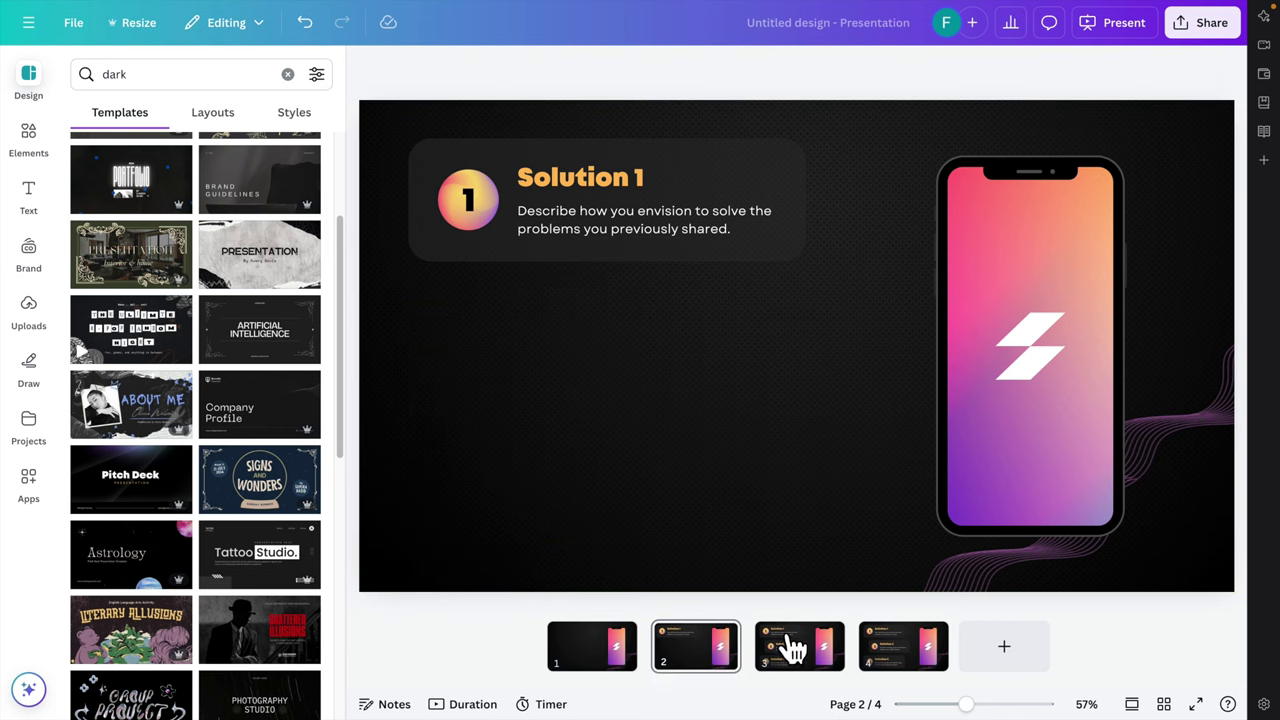
# - Delete Solution 3 from page 3, leaving page 4 with all three solutions
pyautogui.click(820, 660)
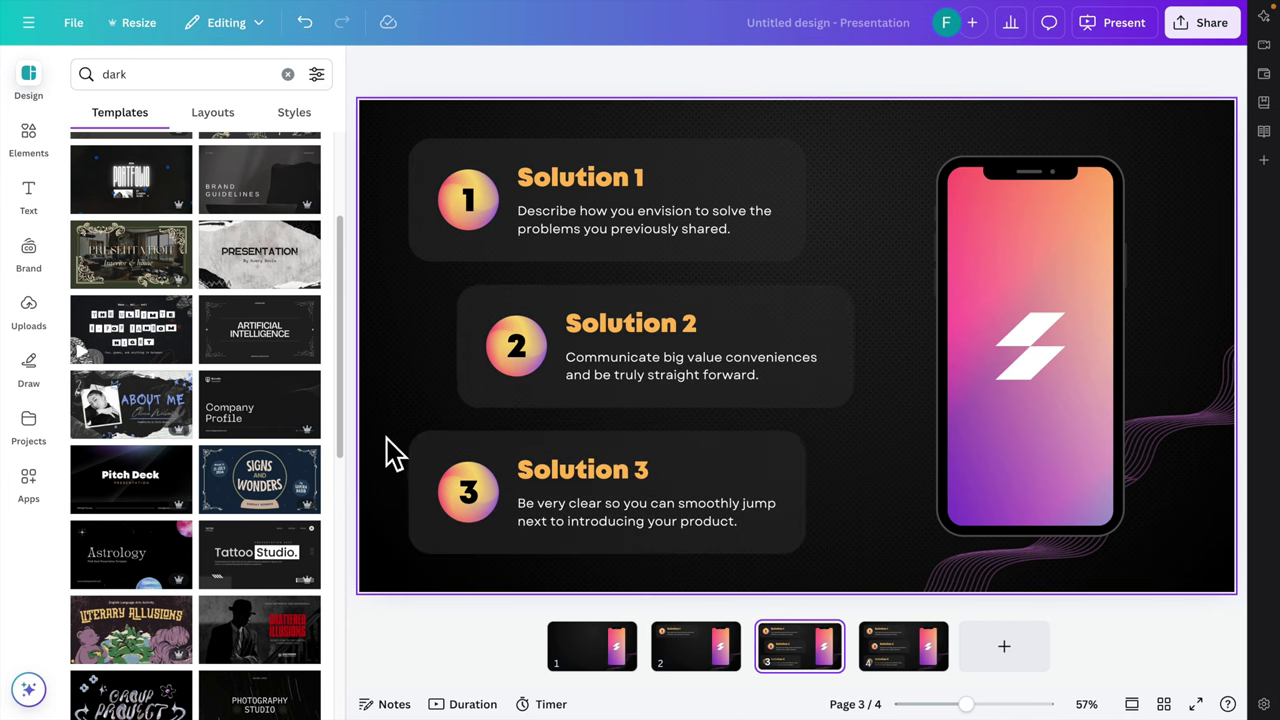
pyautogui.moveTo(380, 434); pyautogui.dragTo(887, 563)
pyautogui.press('Delete')
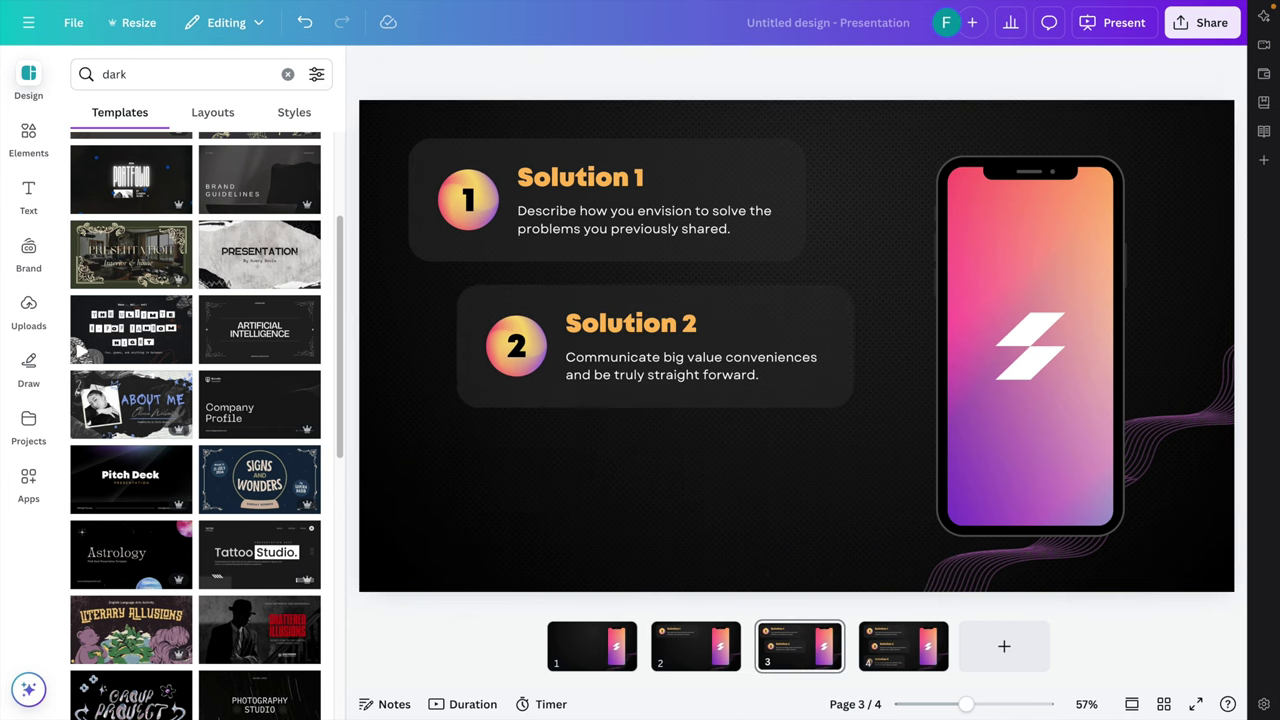
pyautogui.click(900, 652)
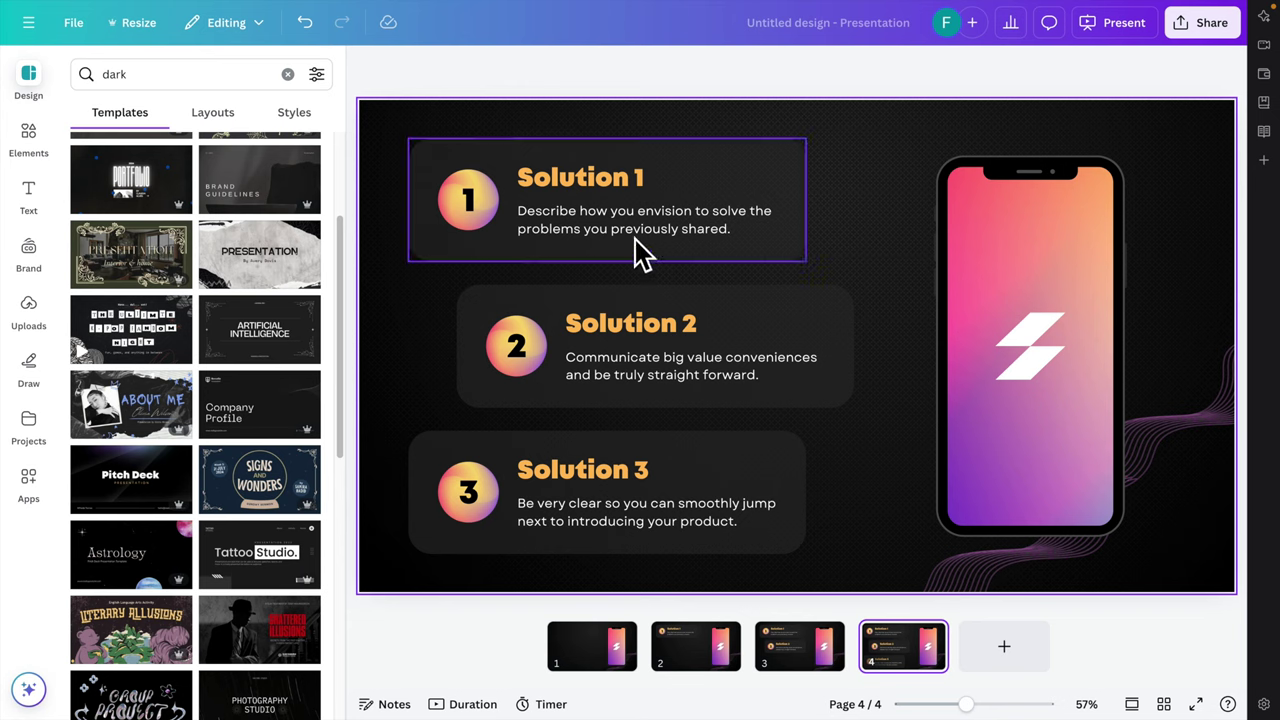
pyautogui.click(593, 657)
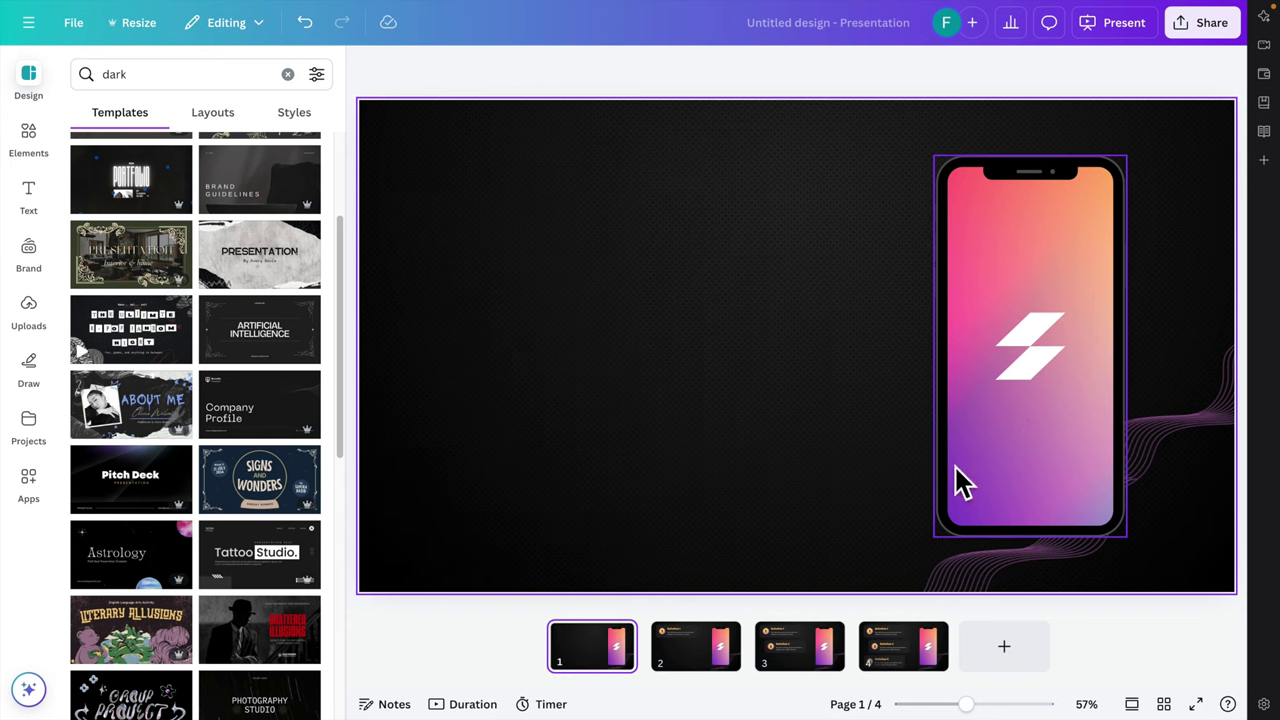
# - Select the phone, logo and wave graphics on page 1 and apply a Blur animation
pyautogui.click(1053, 228)
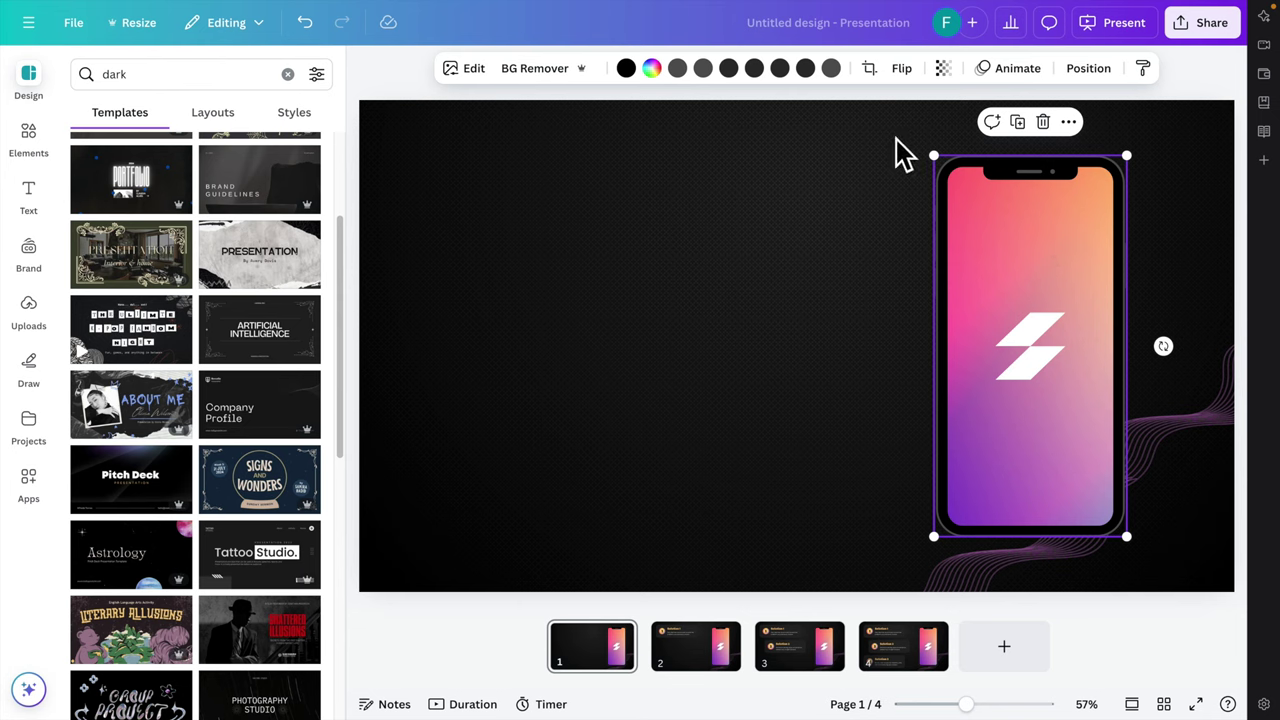
pyautogui.moveTo(894, 151); pyautogui.dragTo(1178, 570)
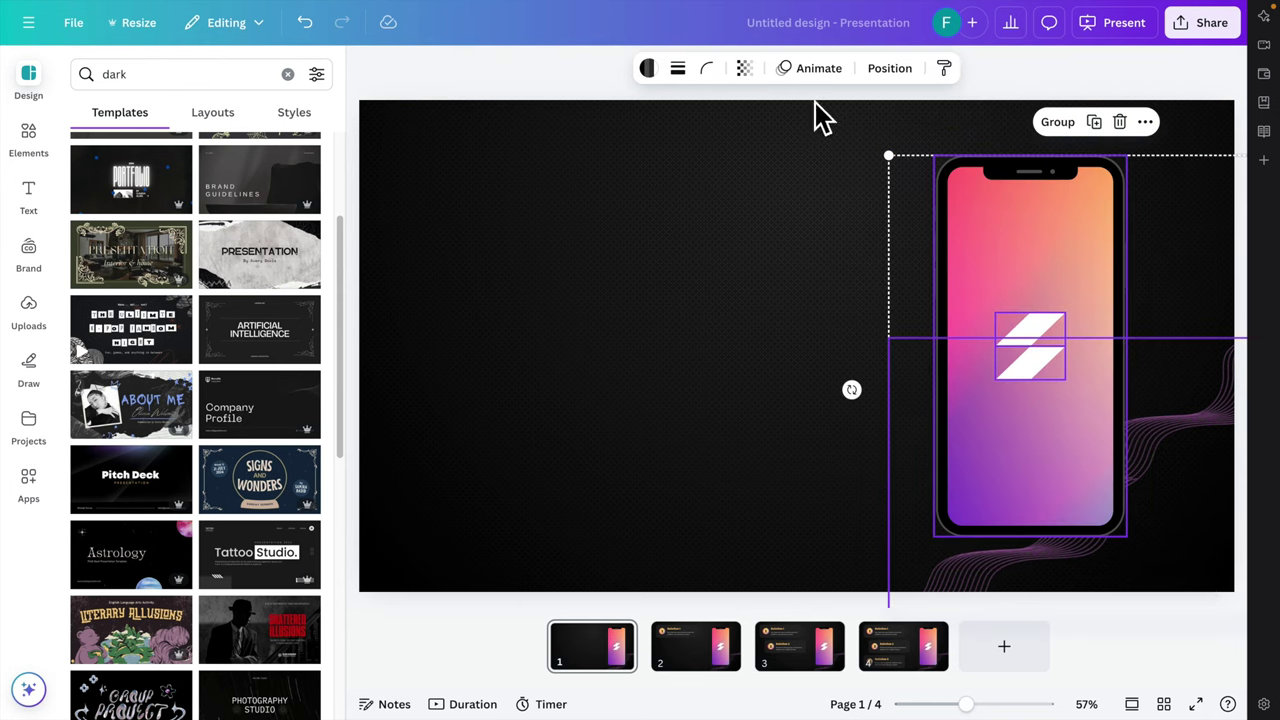
pyautogui.click(828, 78)
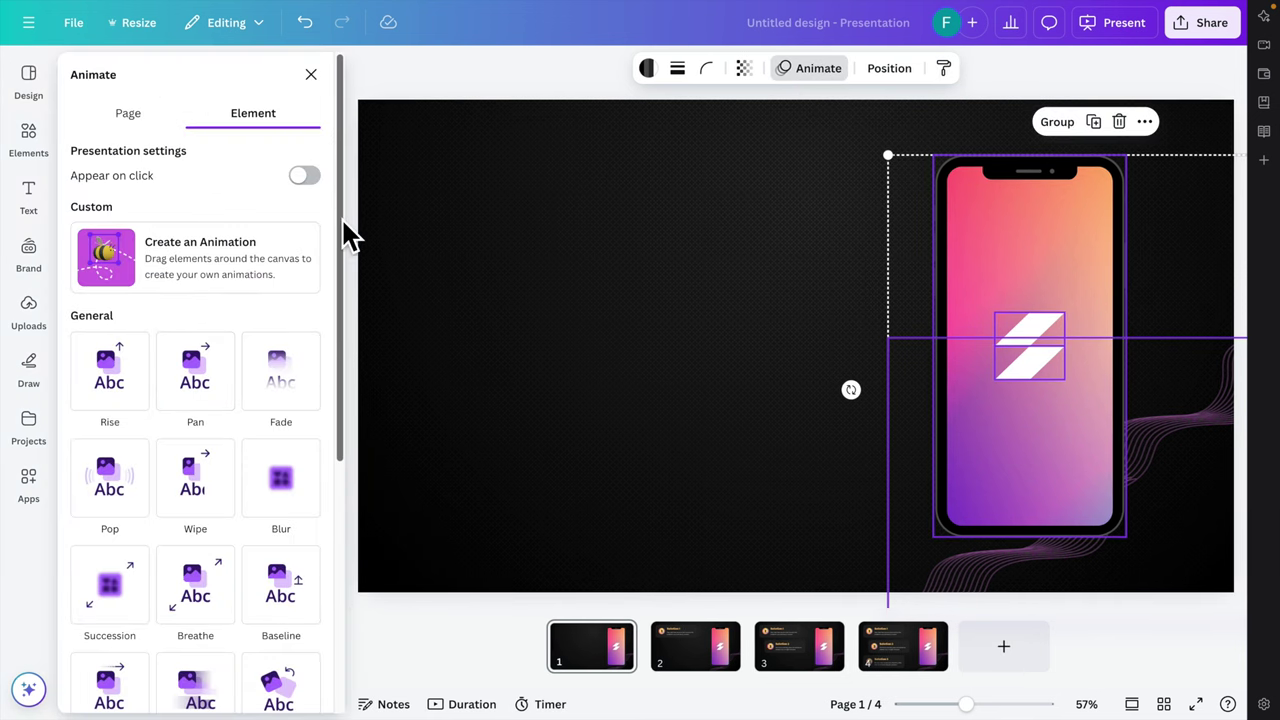
pyautogui.moveTo(343, 229); pyautogui.dragTo(334, 290)
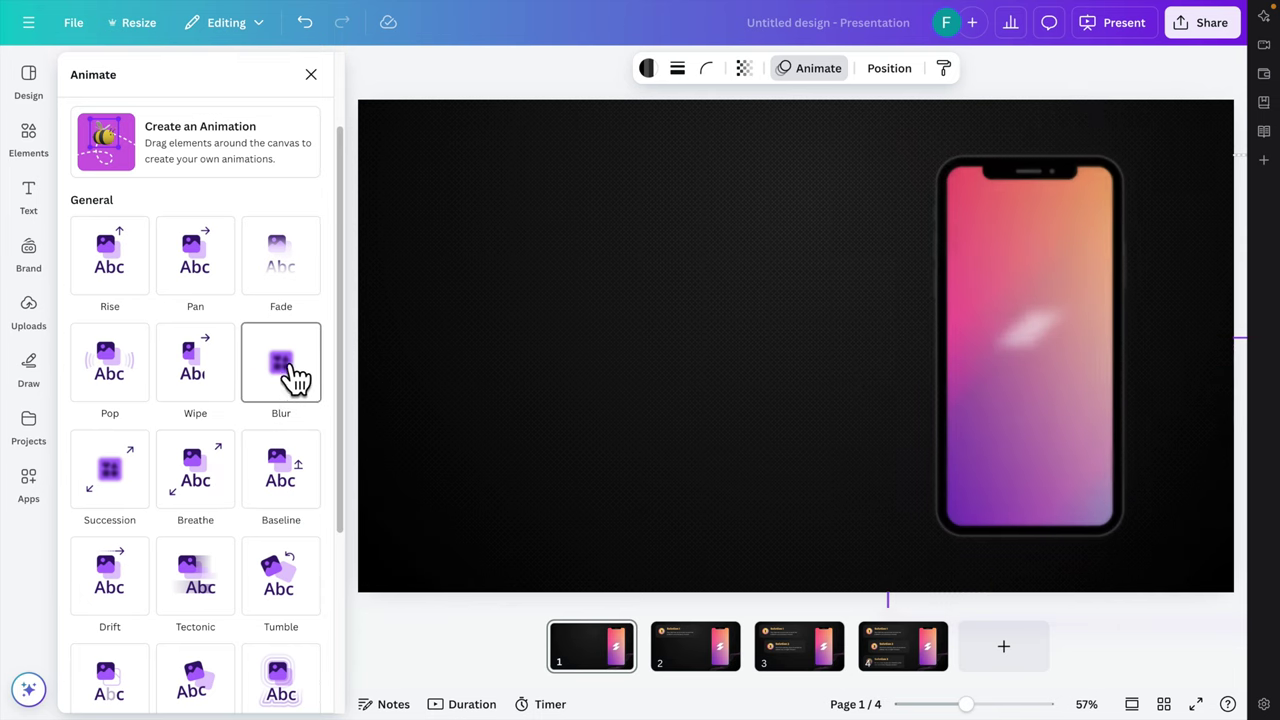
pyautogui.click(280, 385)
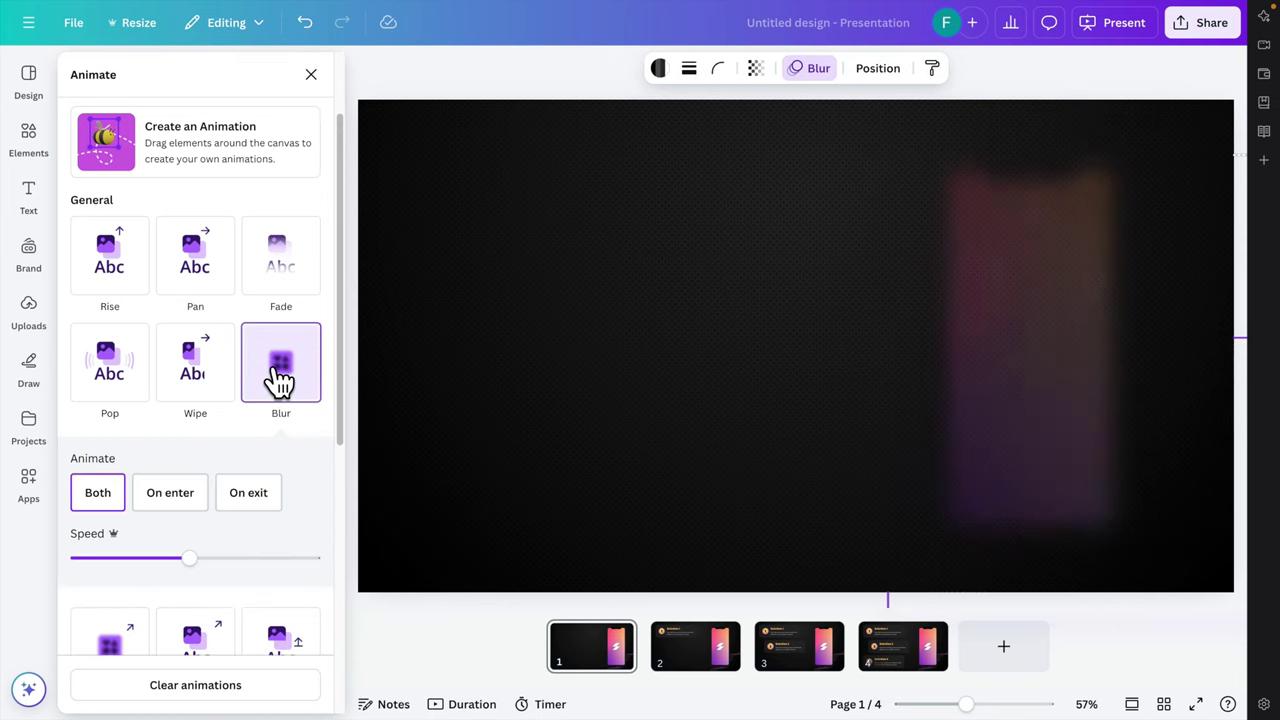
# - Give all parts of page 2's Solution 1 card a Wipe animation
pyautogui.click(690, 662)
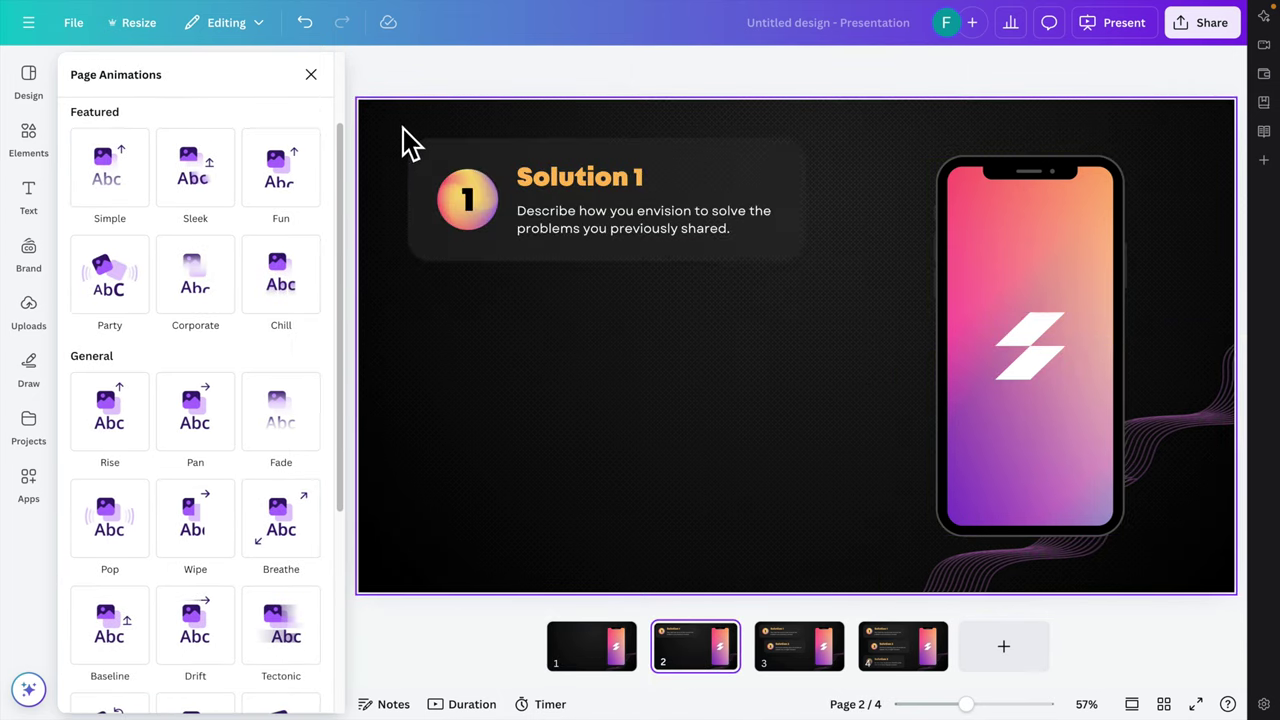
pyautogui.moveTo(410, 140); pyautogui.dragTo(845, 330)
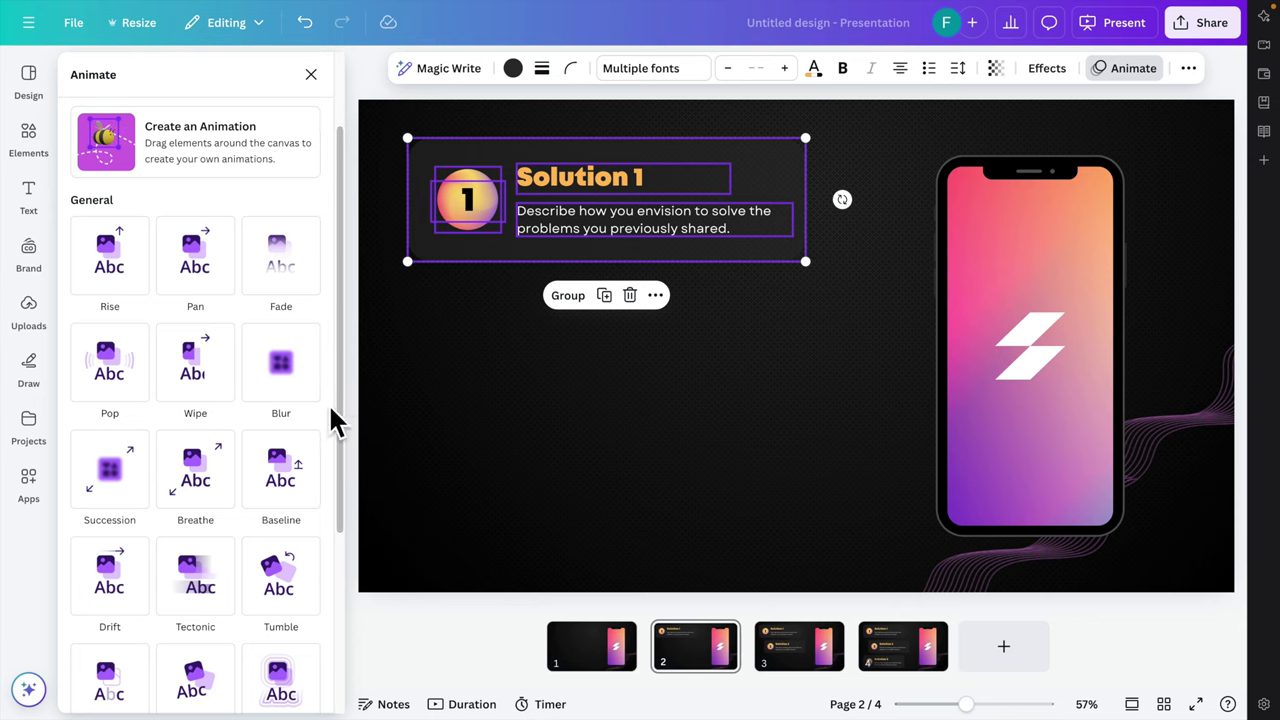
pyautogui.click(194, 370)
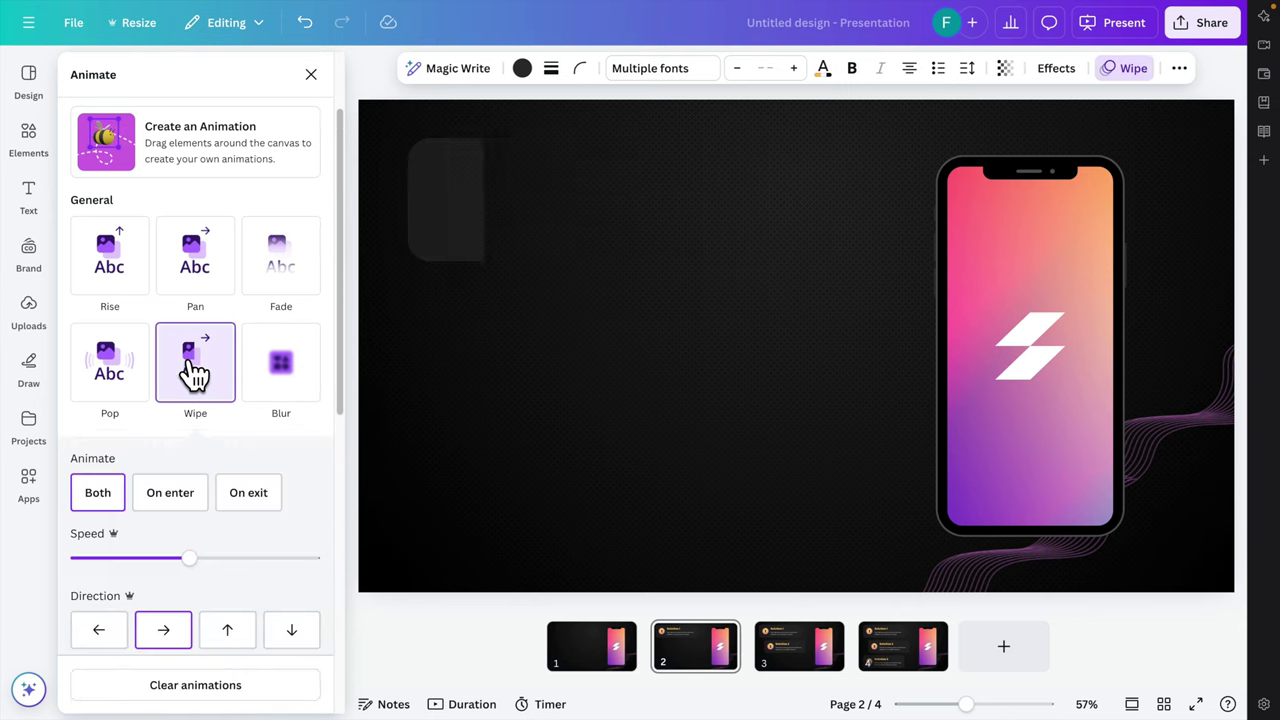
pyautogui.click(810, 650)
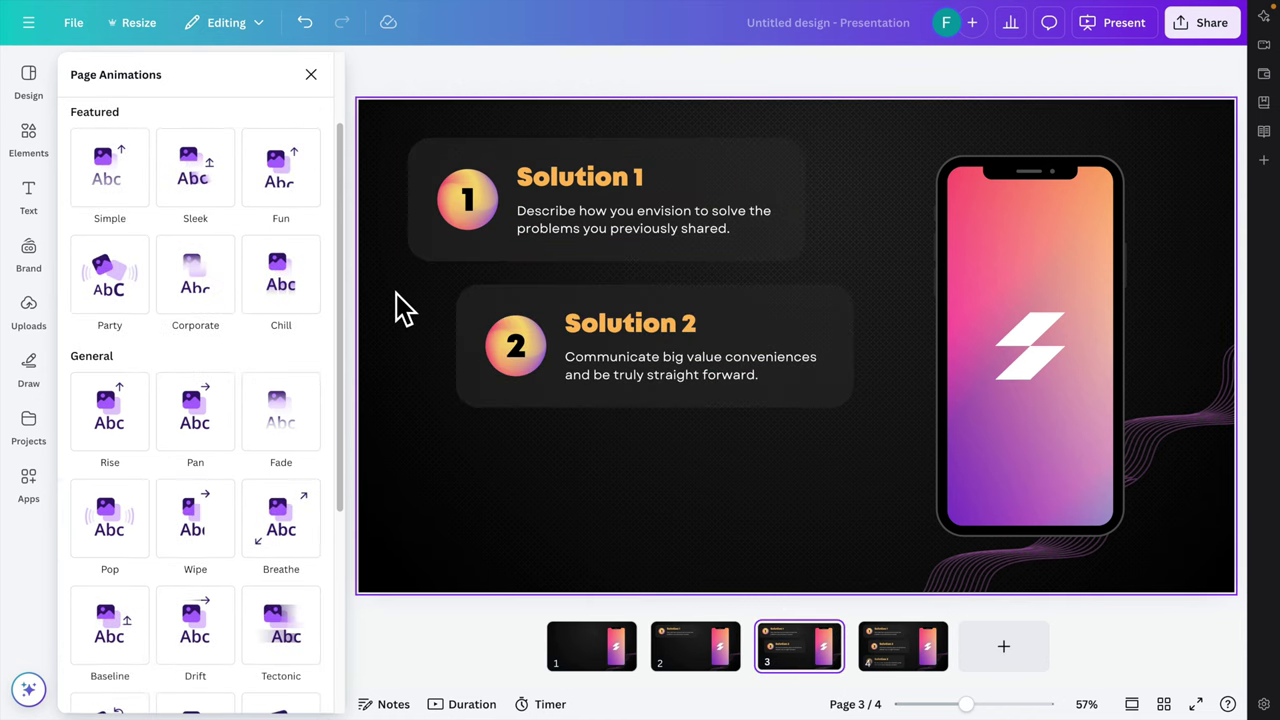
# - Select all parts of page 3's Solution 2 card and animate it with Neon
pyautogui.moveTo(392, 290); pyautogui.dragTo(790, 425)
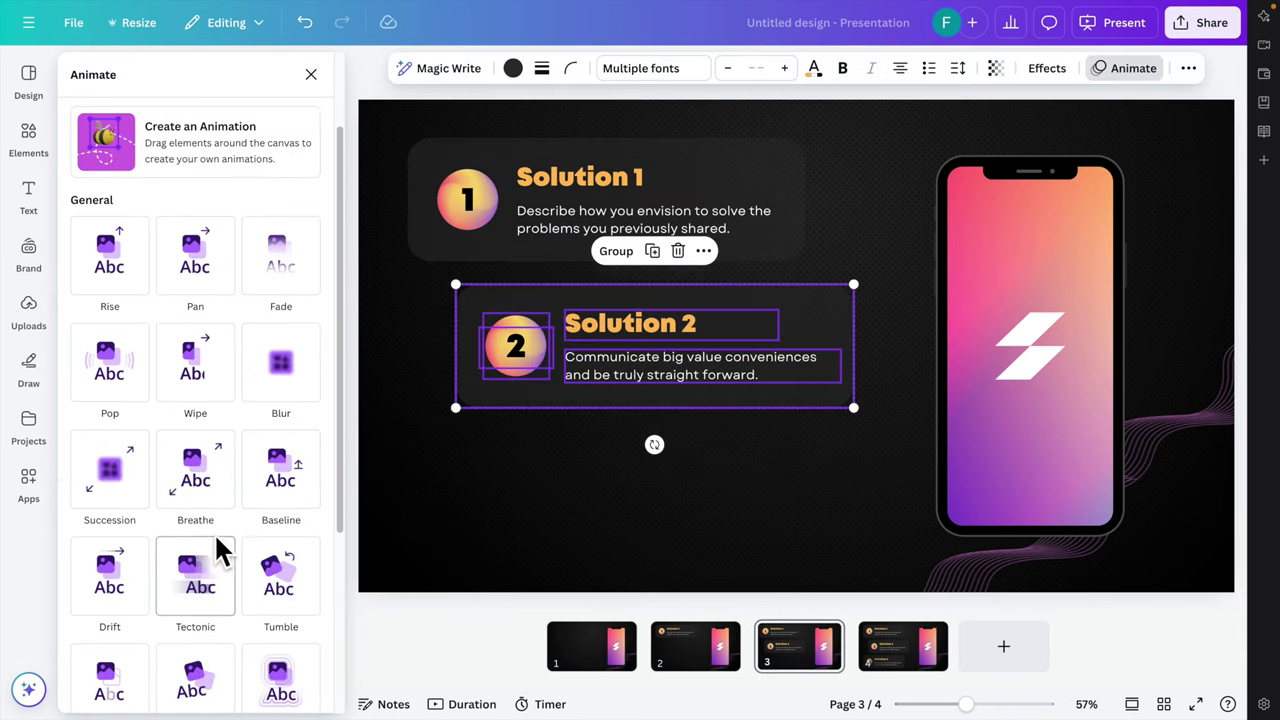
pyautogui.scroll(-2, 210, 540)
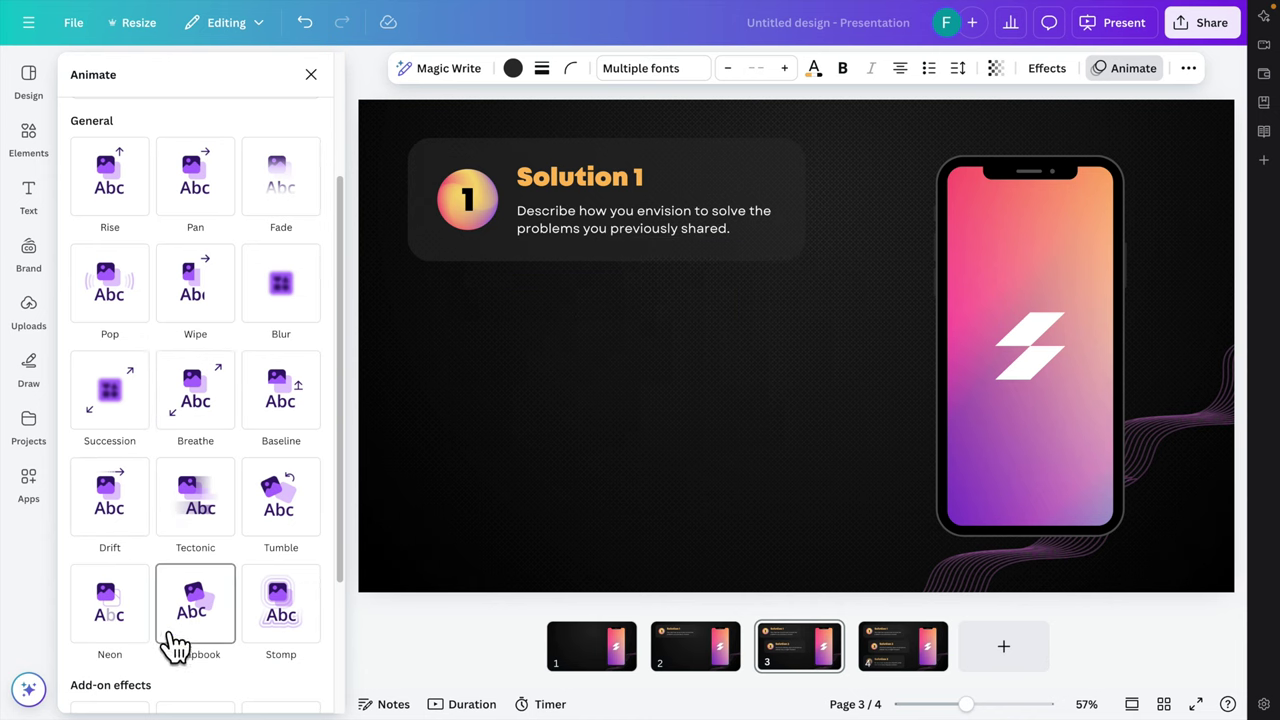
pyautogui.click(108, 615)
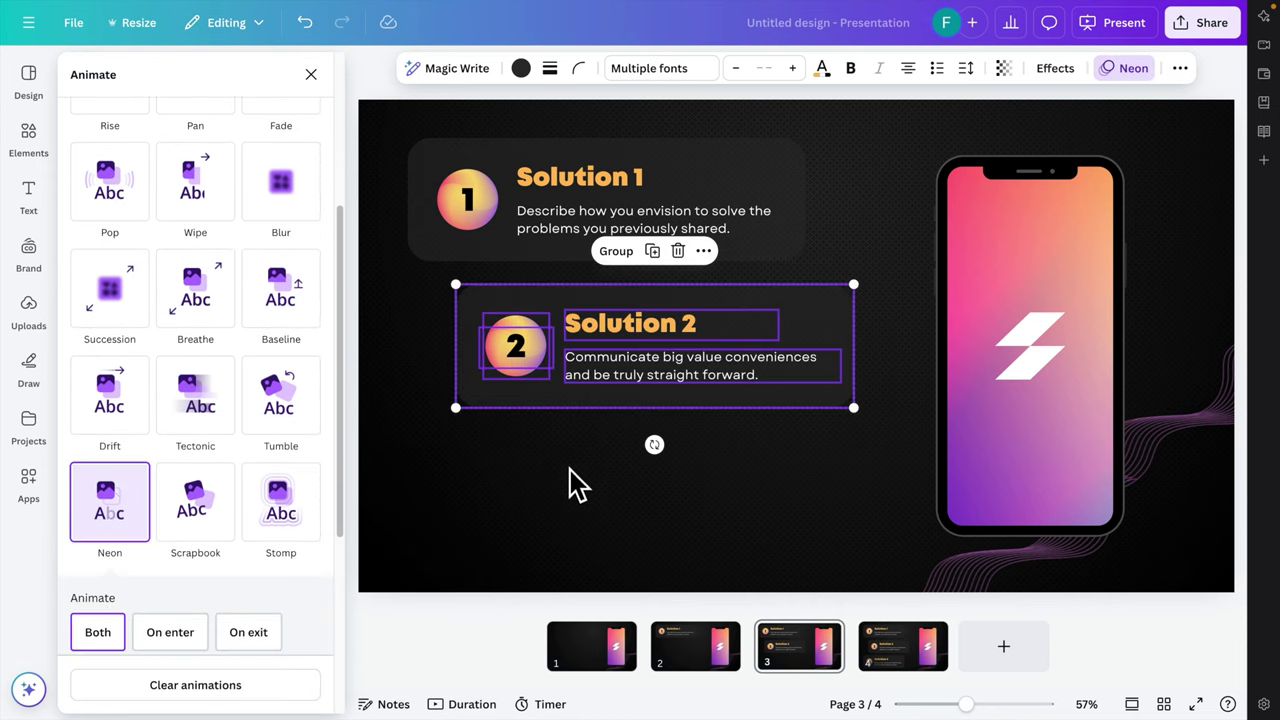
# - Add the Pulse add-on effect to page 4's Solution 3 card, then deselect it
pyautogui.click(912, 654)
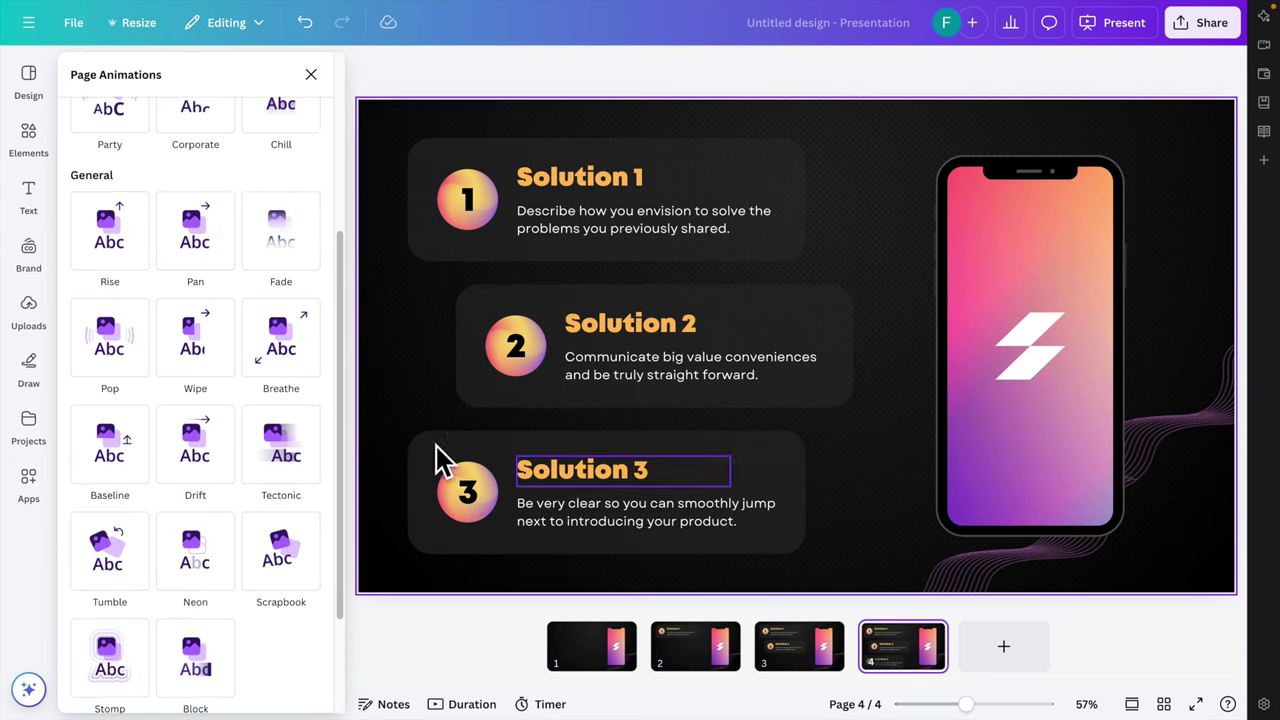
pyautogui.moveTo(380, 418); pyautogui.dragTo(768, 578)
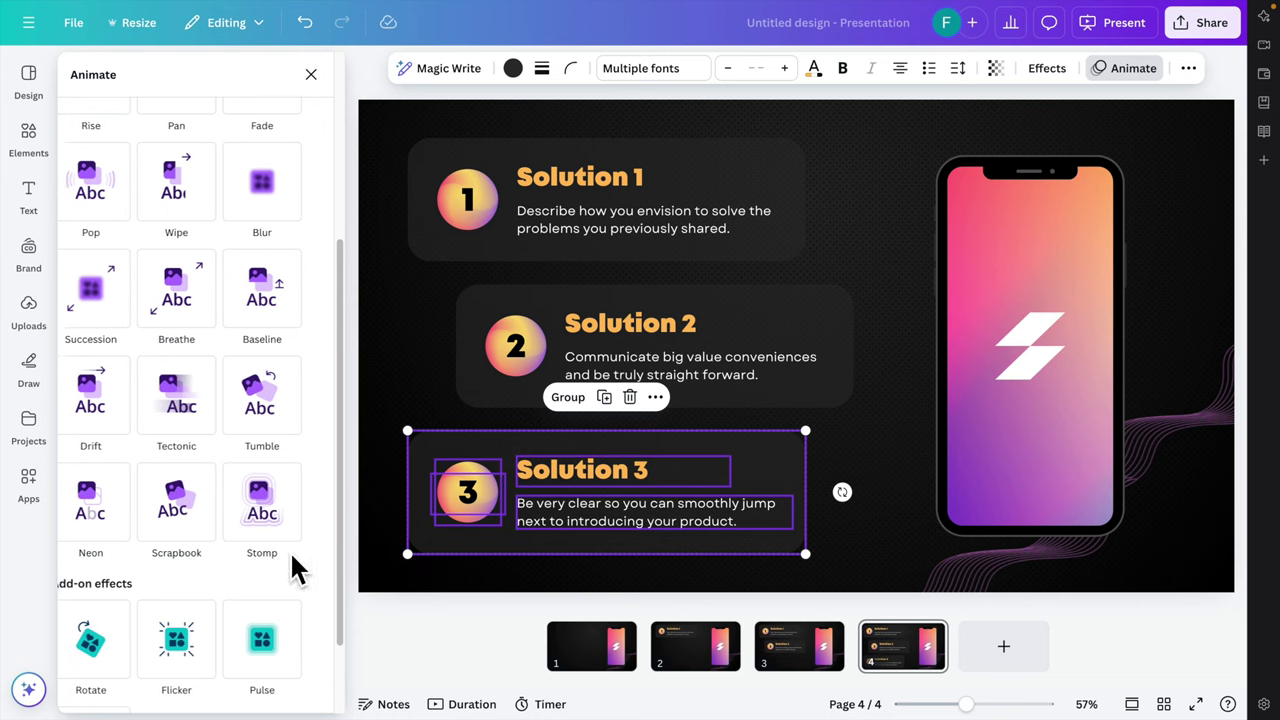
pyautogui.scroll(-1, 234, 523)
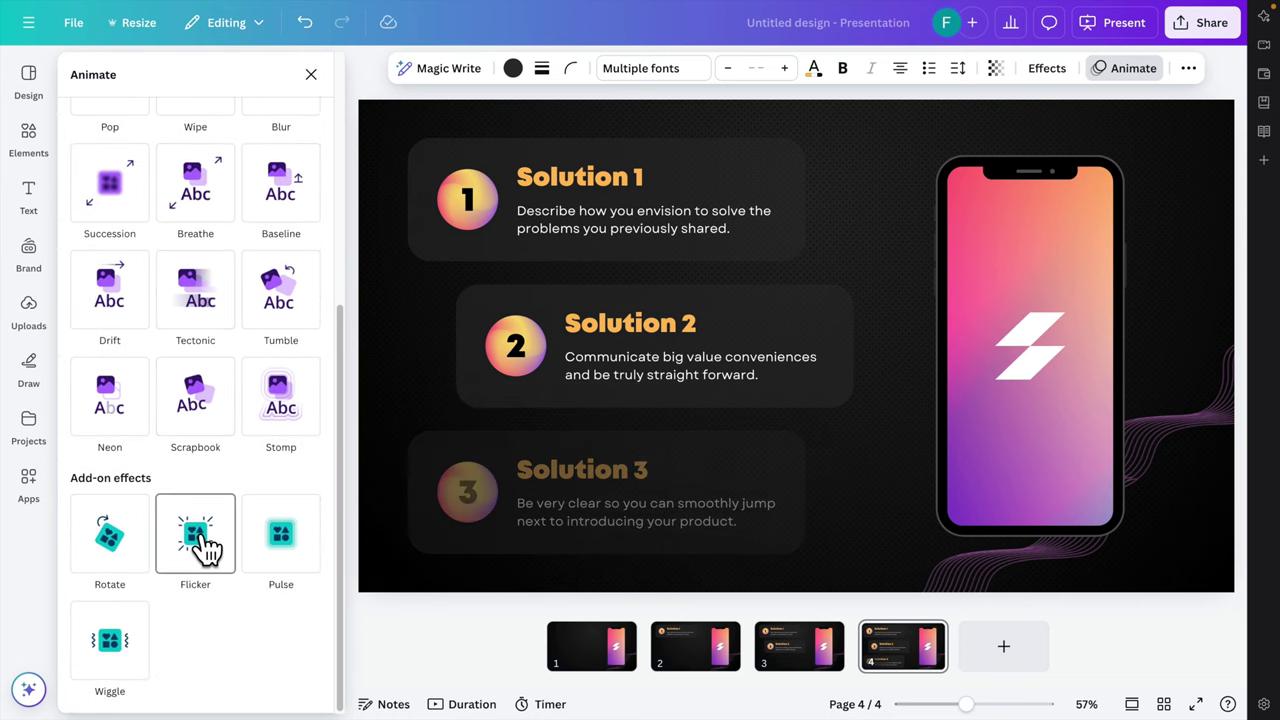
pyautogui.click(285, 545)
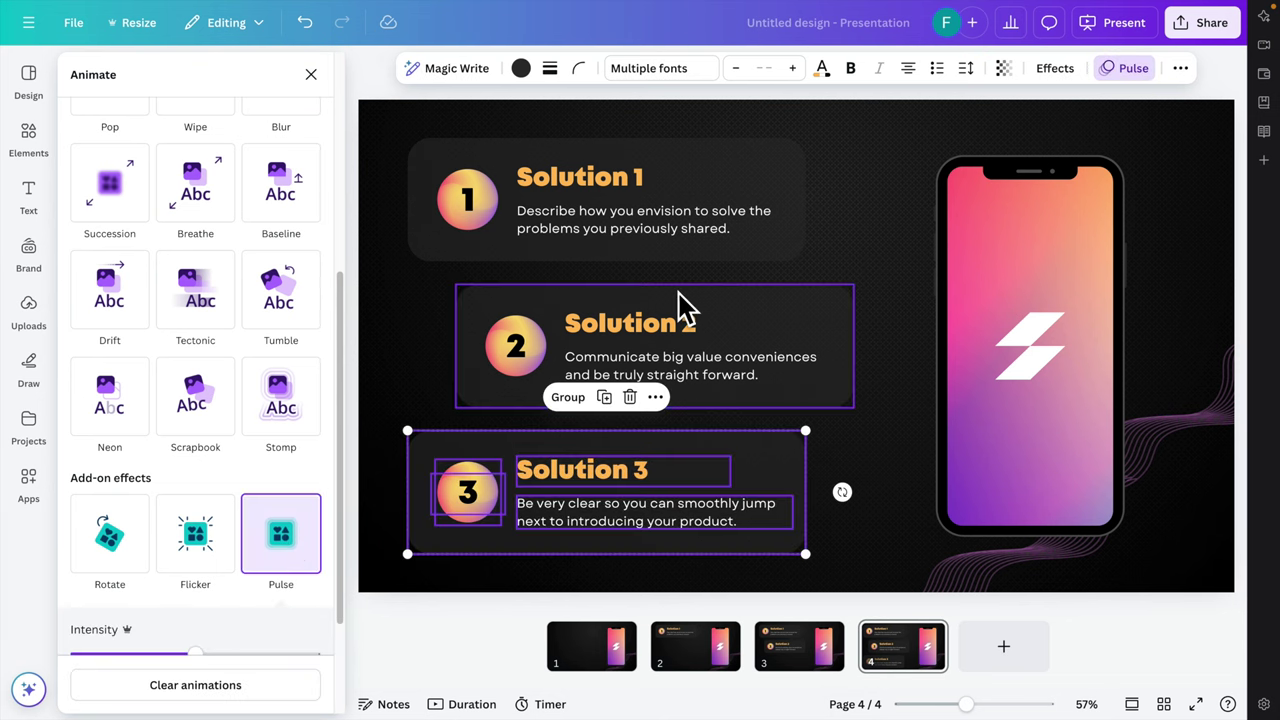
pyautogui.click(411, 337)
pyautogui.click(628, 680)
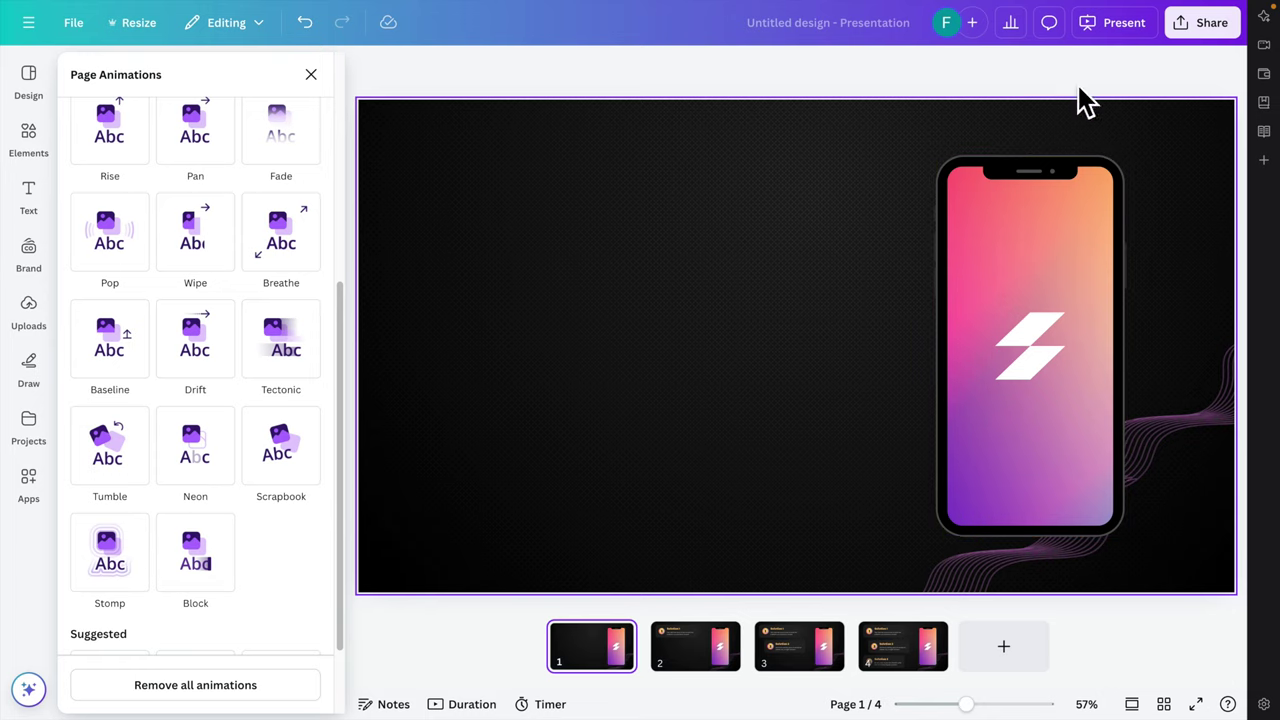
# - Play the deck full screen, revealing Solutions 1–3 one by one, then exit with Esc
pyautogui.click(1120, 30)
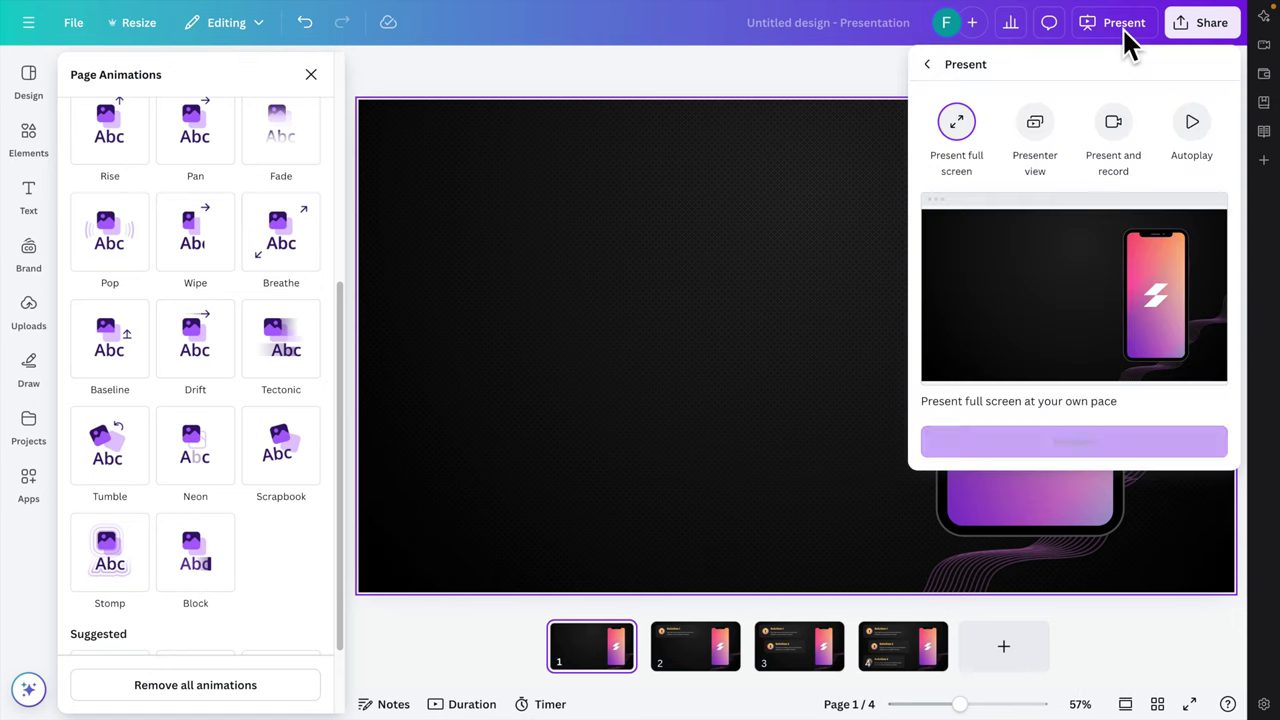
pyautogui.click(1085, 448)
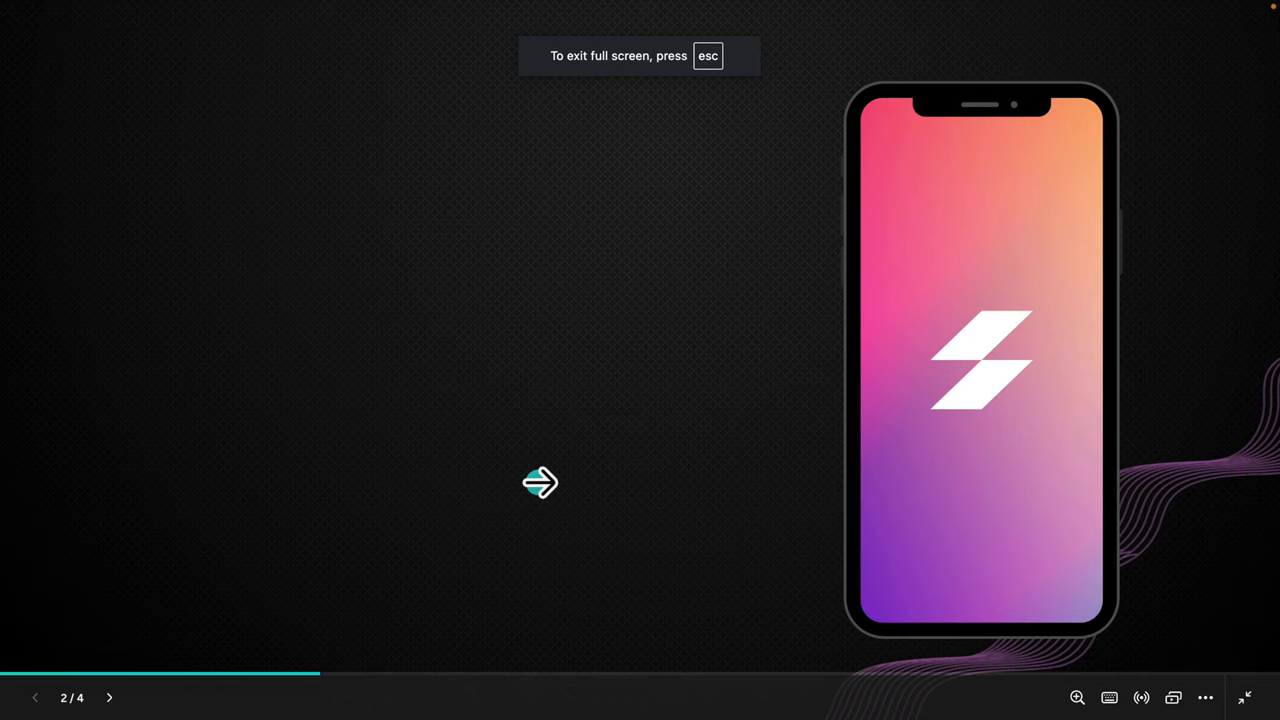
pyautogui.click(540, 483)
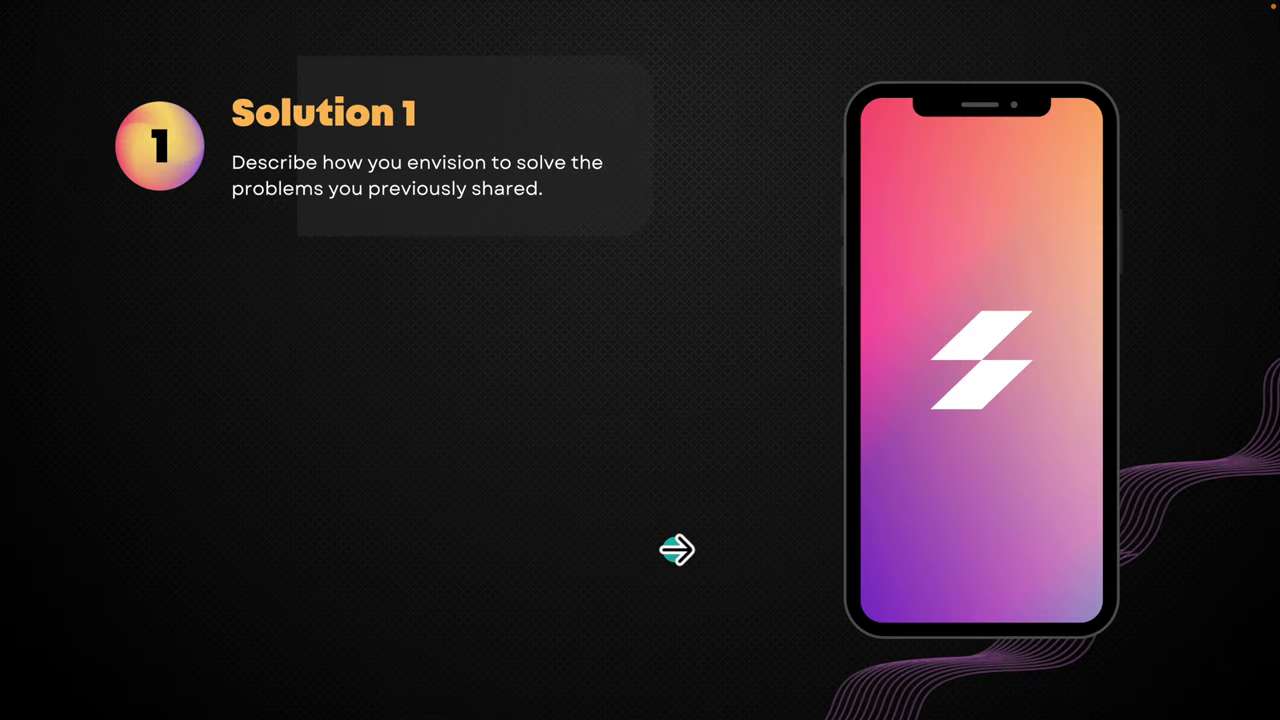
pyautogui.click(677, 549)
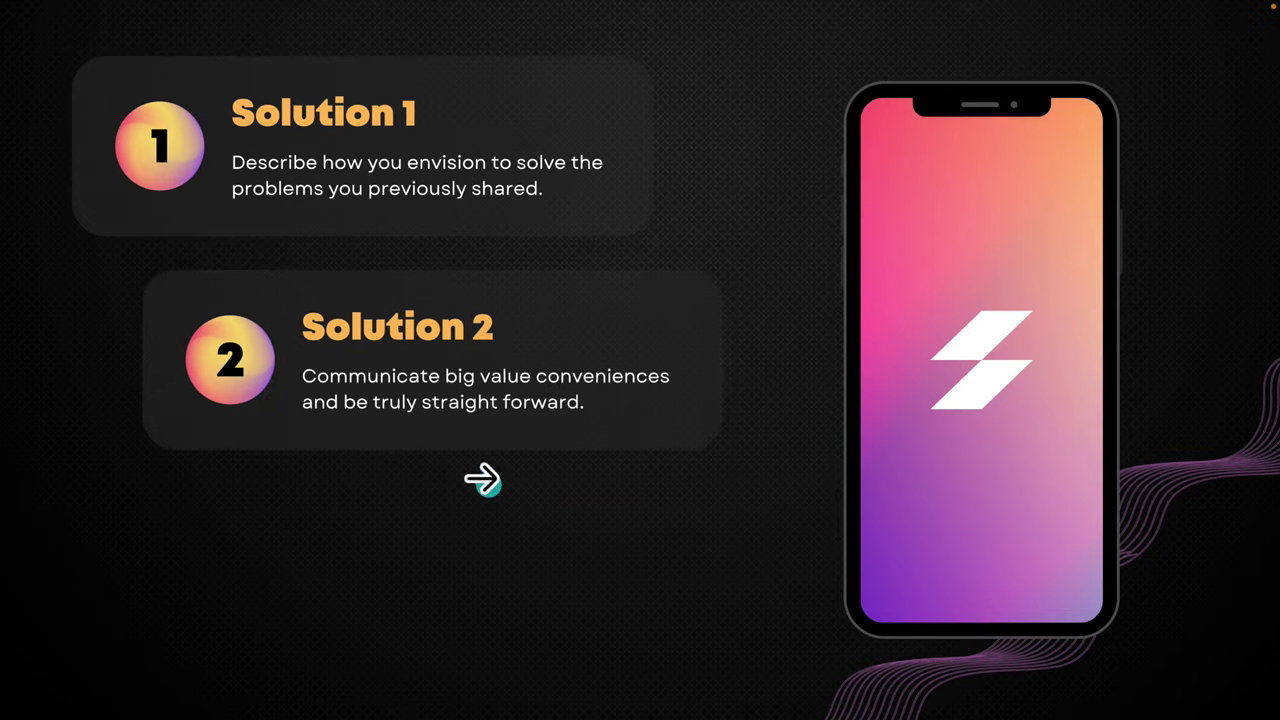
pyautogui.click(800, 471)
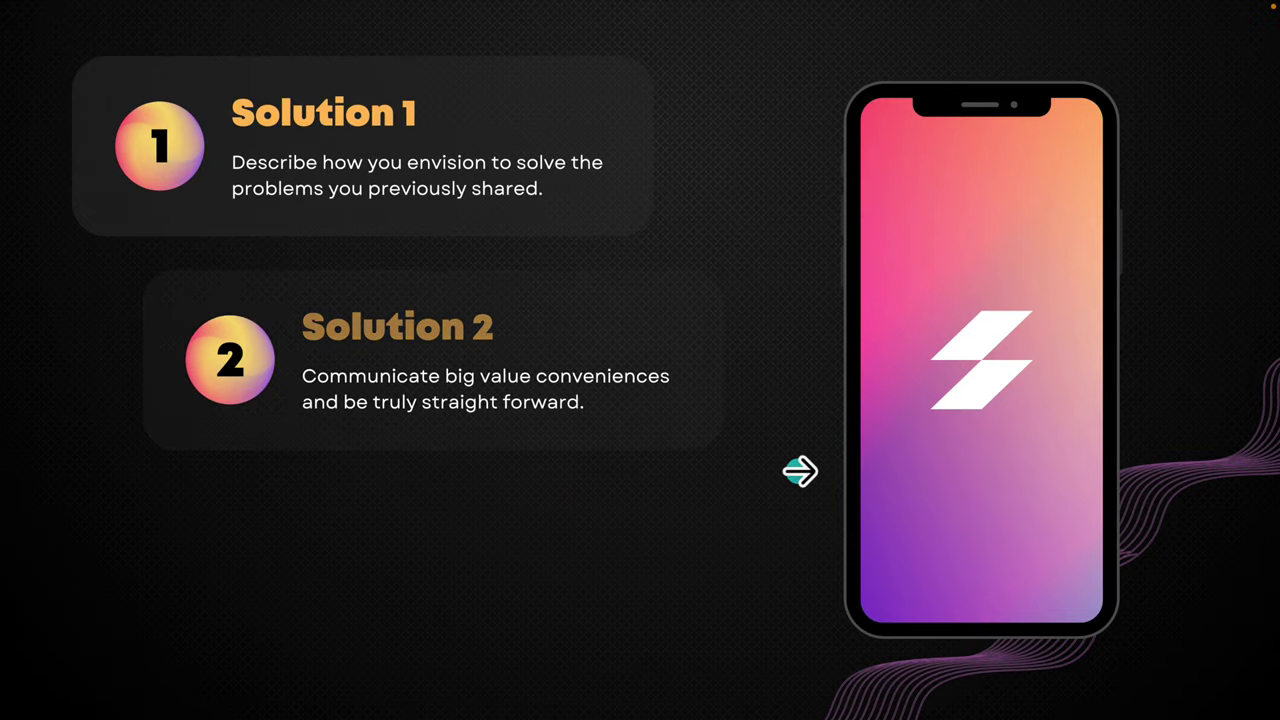
pyautogui.click(800, 471)
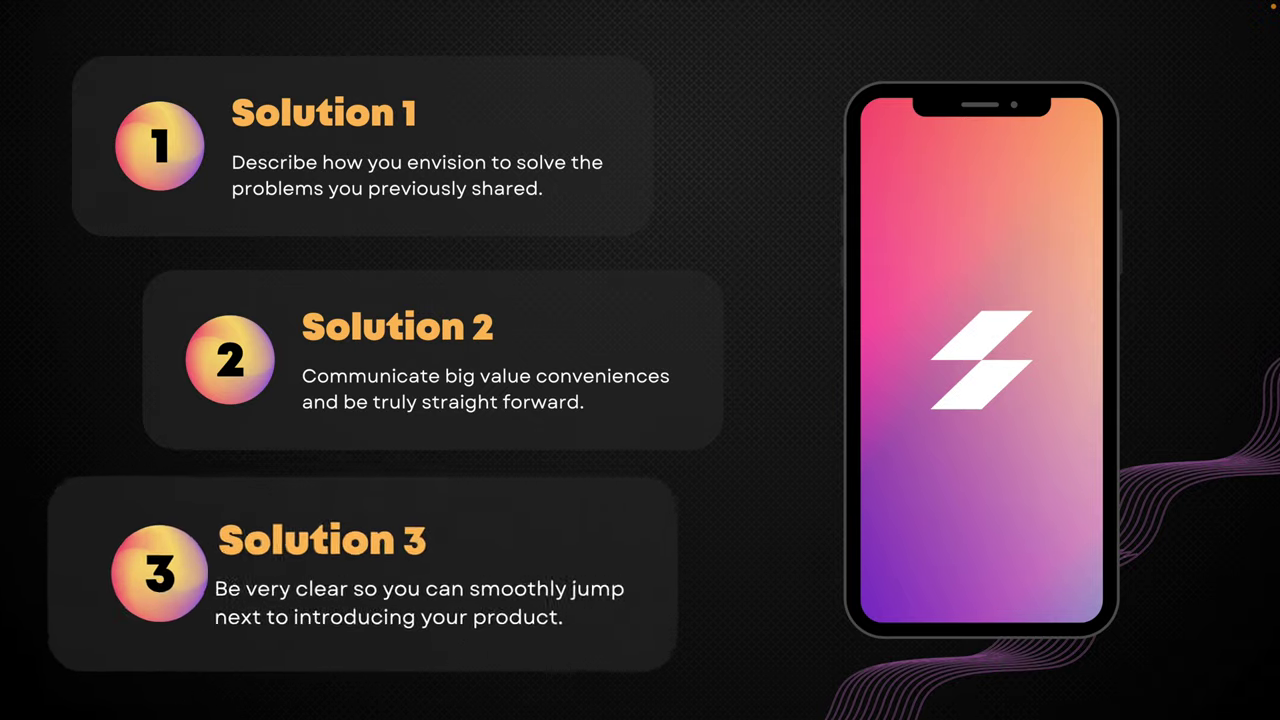
pyautogui.press('Escape')
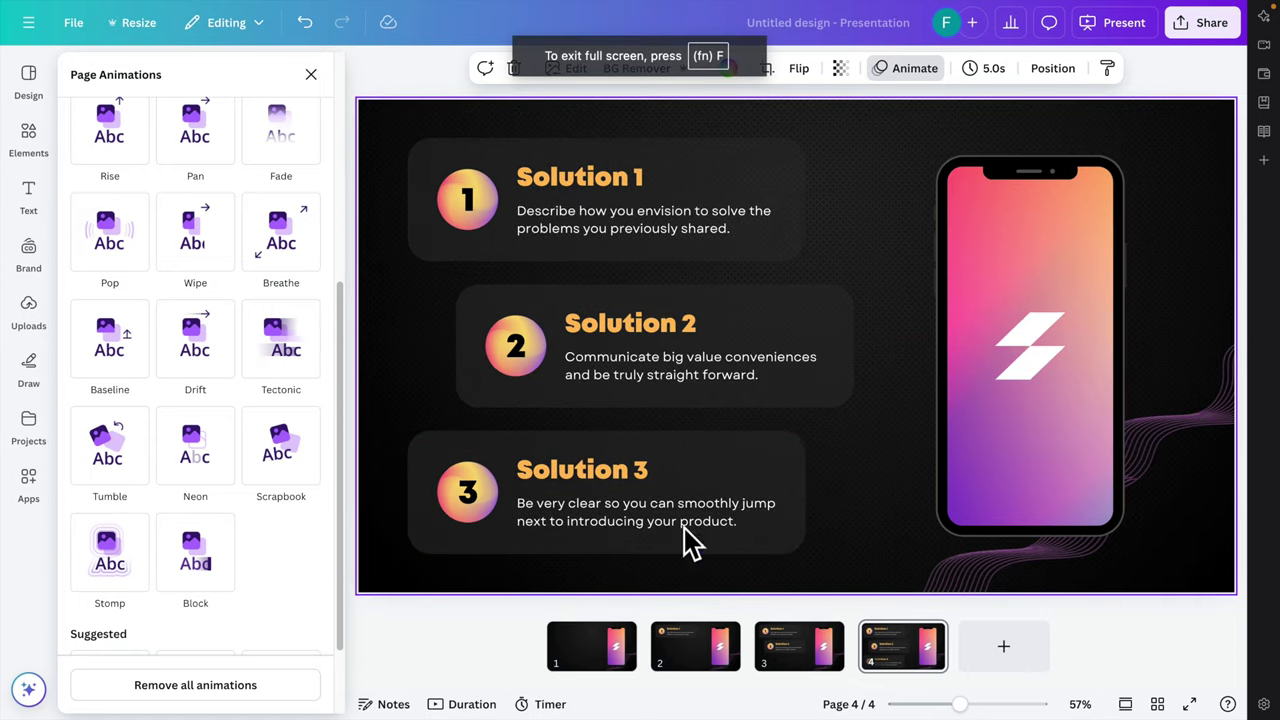
# - Go to page 3 and select the Solution 2 card
pyautogui.click(660, 405)
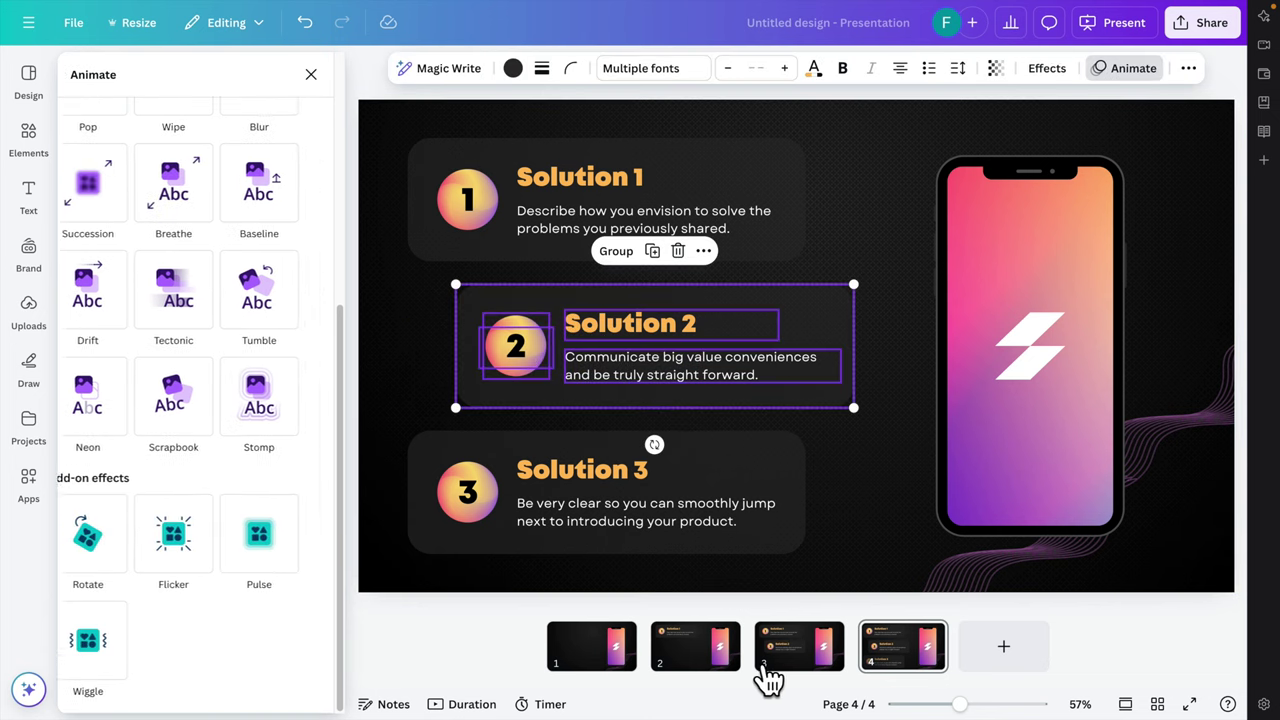
pyautogui.click(805, 660)
pyautogui.click(518, 378)
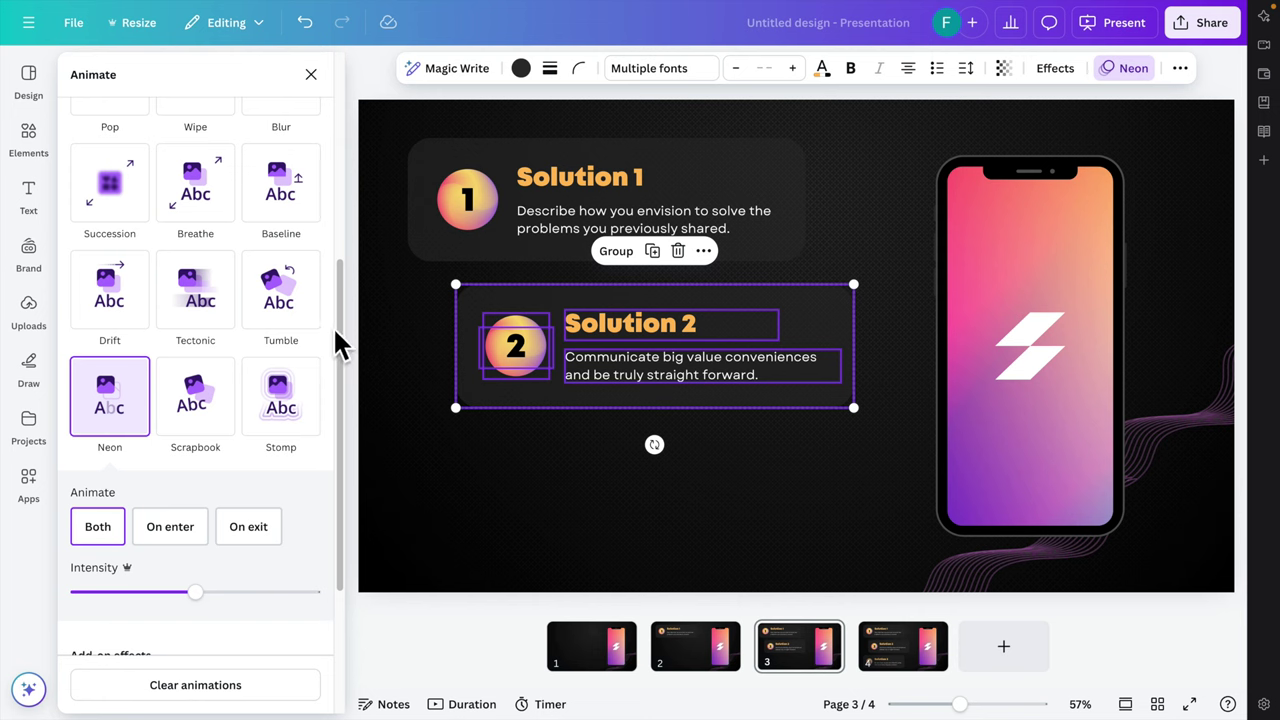
pyautogui.moveTo(343, 334); pyautogui.dragTo(357, 414)
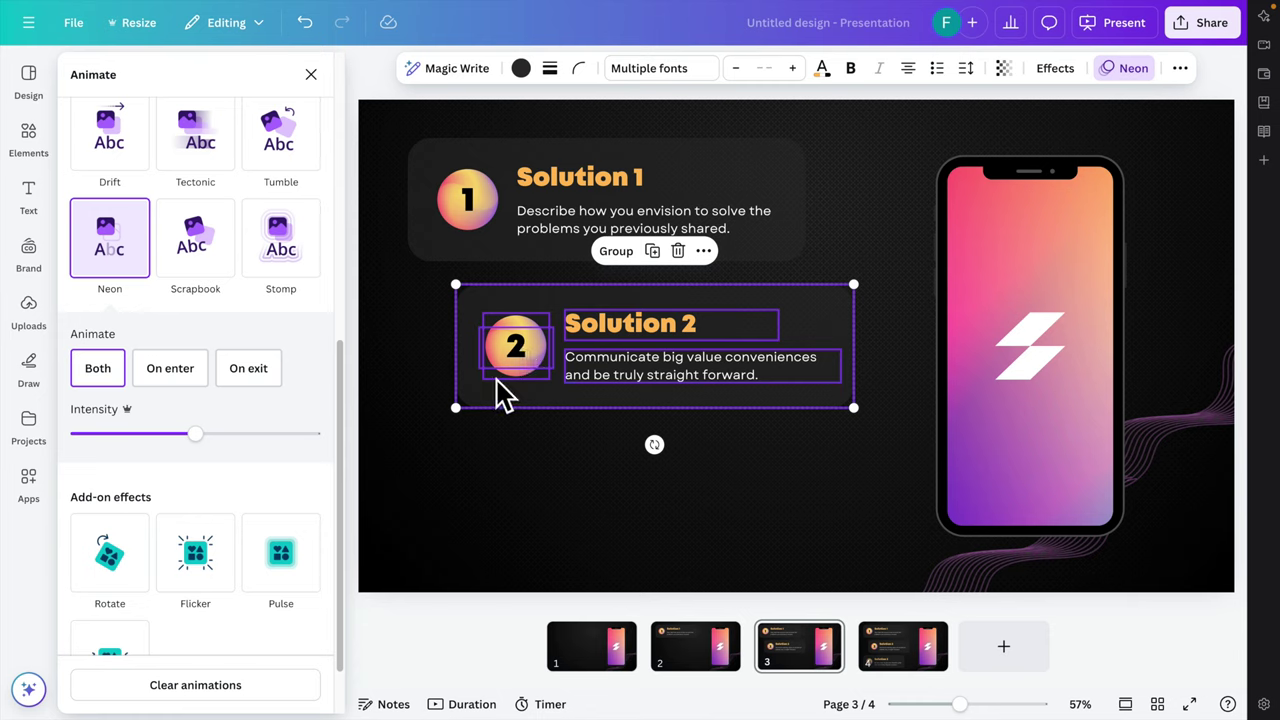
# - Try enter-only and exit-only, then settle the Neon animation on Both and deselect the card
pyautogui.click(190, 380)
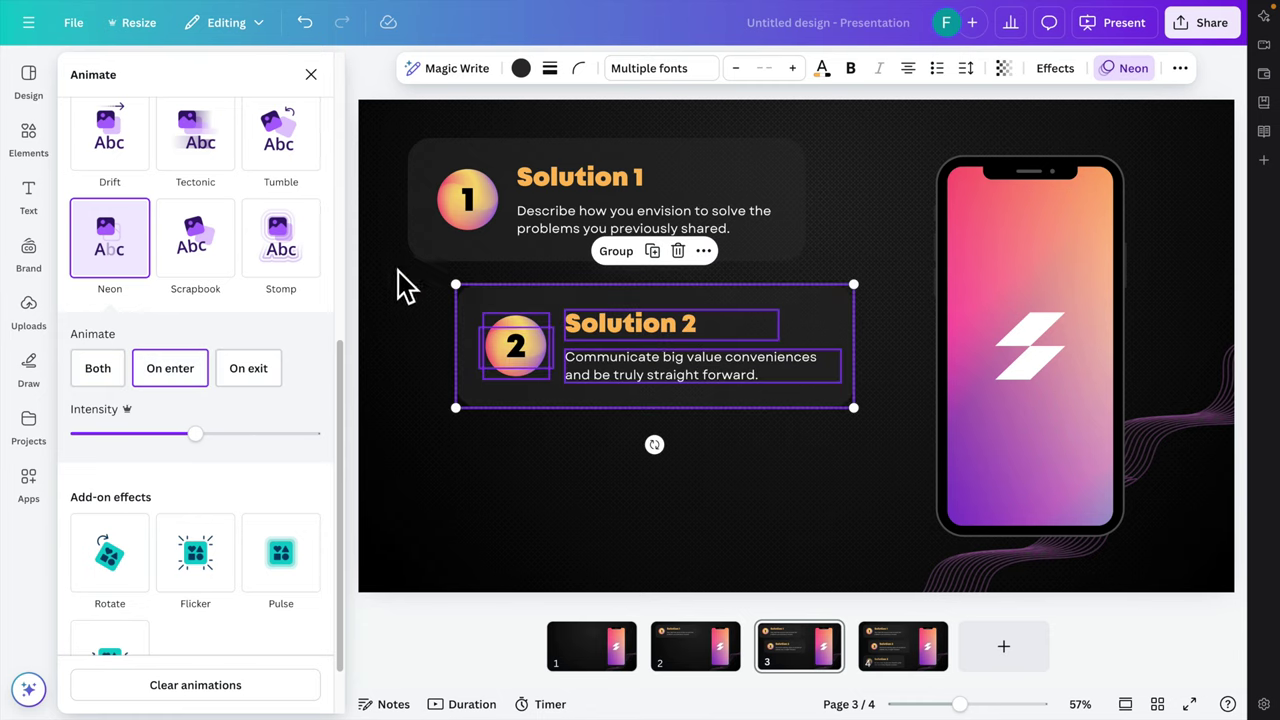
pyautogui.click(247, 372)
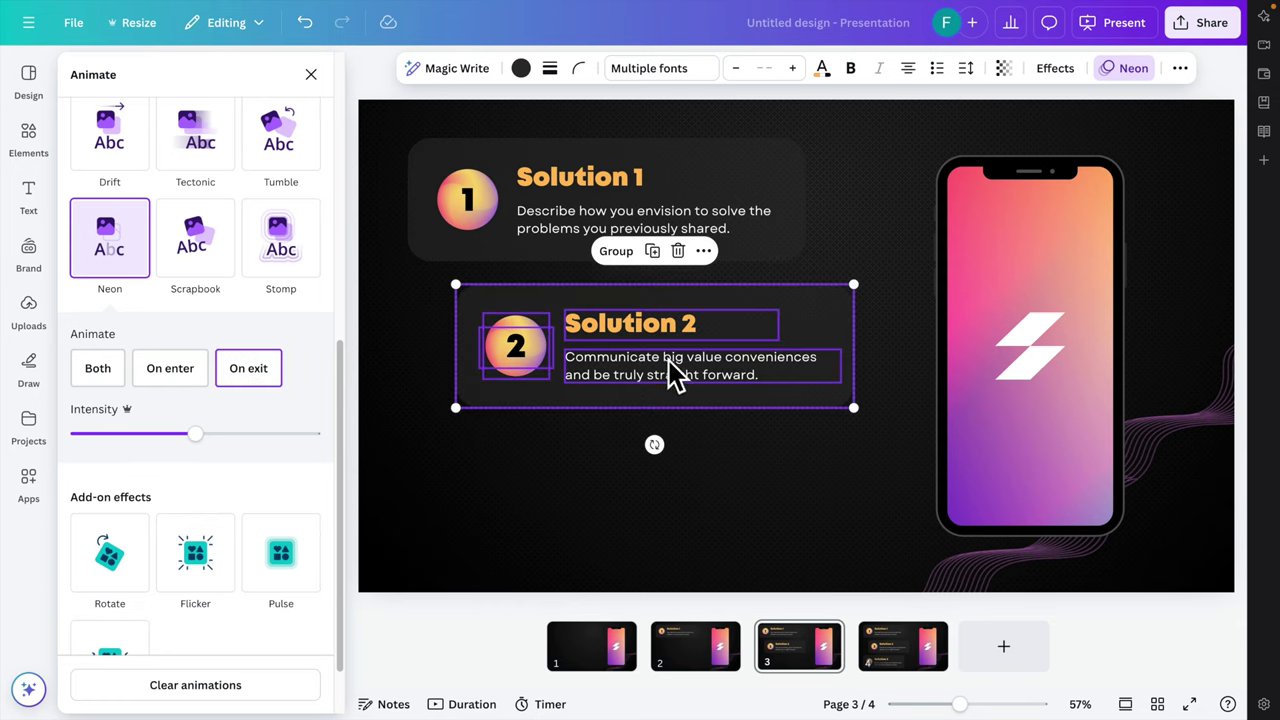
pyautogui.click(100, 378)
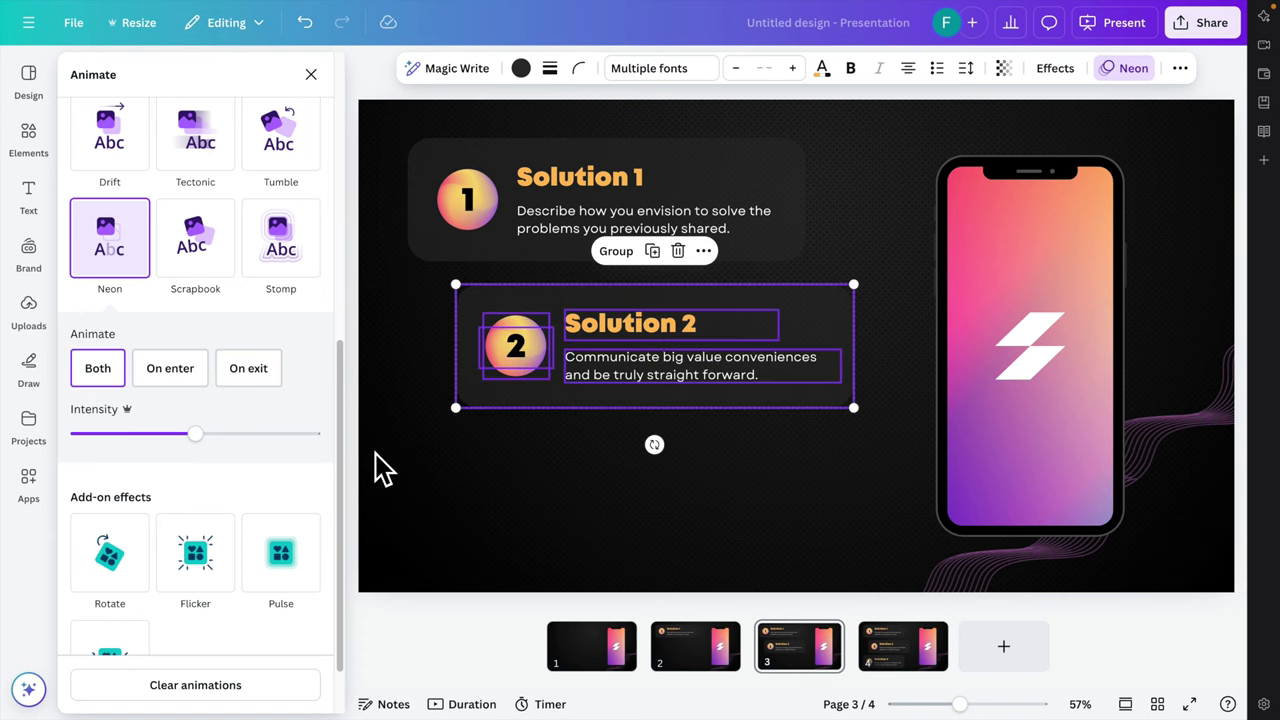
pyautogui.click(484, 500)
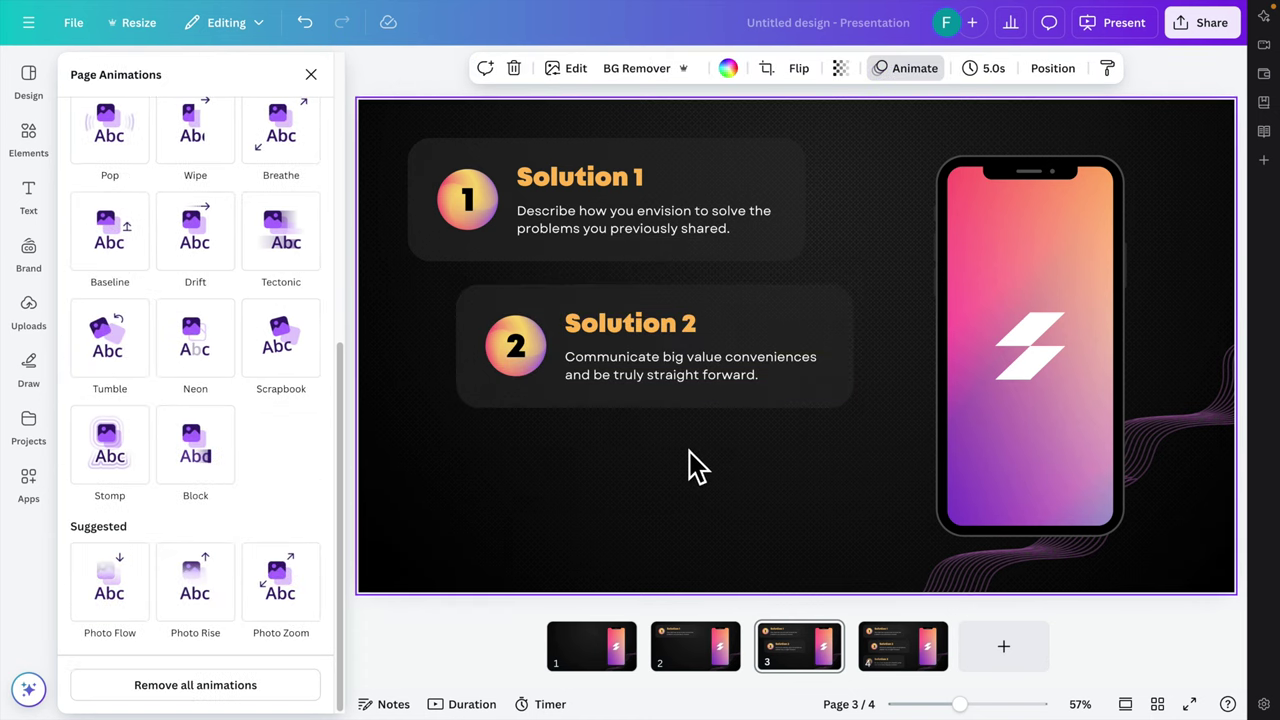